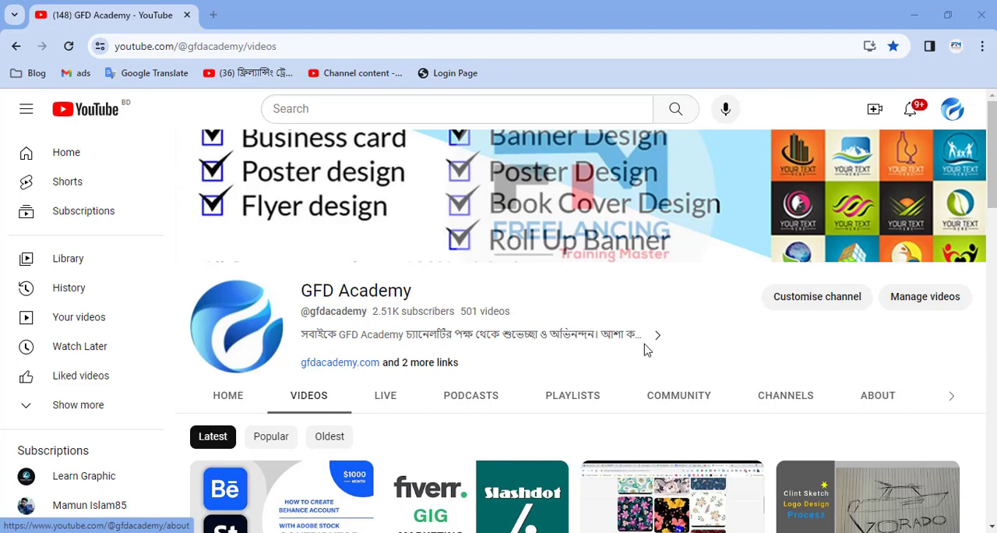
- Open a new browser window with the "atech (A Tech 4)" profile
{"action": "scroll", "coordinate": [545, 374], "scroll_direction": "down", "scroll_amount": 1}
{"action": "mouse_move", "coordinate": [283, 457]}
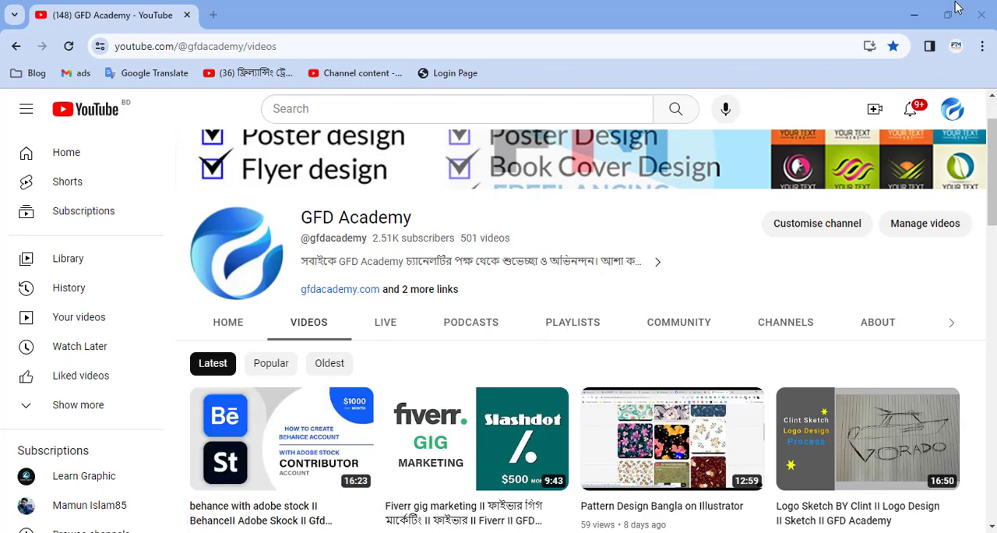
{"action": "left_click", "coordinate": [957, 46]}
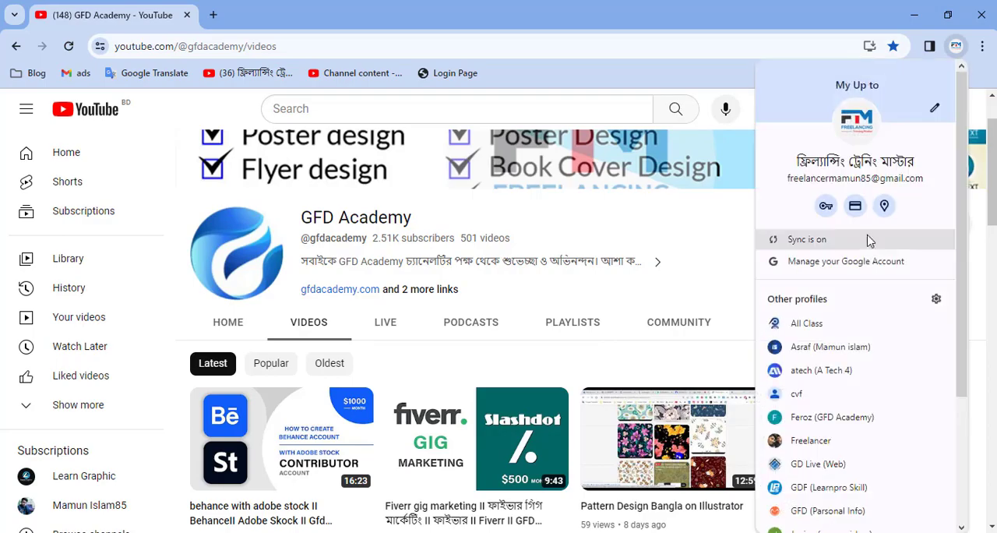
{"action": "left_click", "coordinate": [799, 370]}
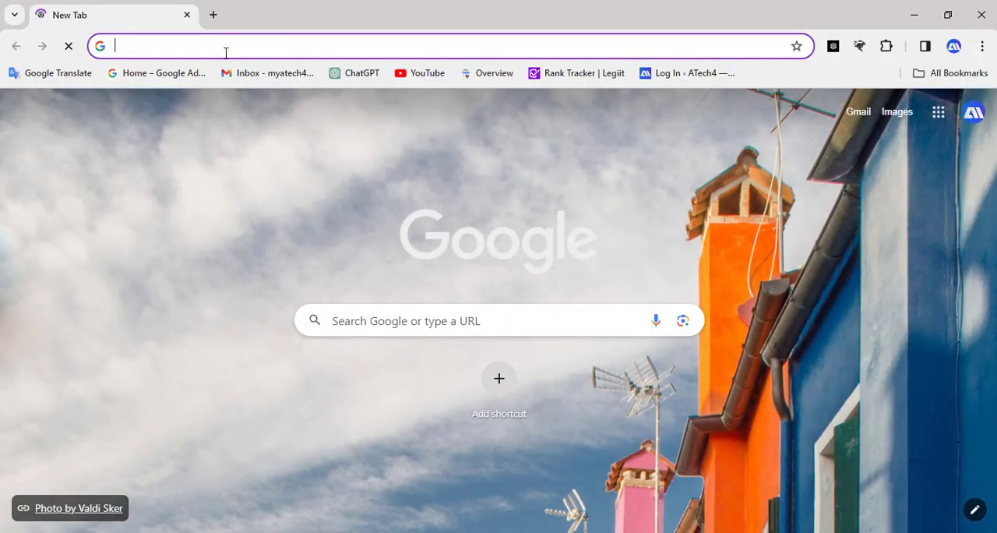
- Load behance.net and open the account's own Behance profile page
{"action": "left_click", "coordinate": [226, 52]}
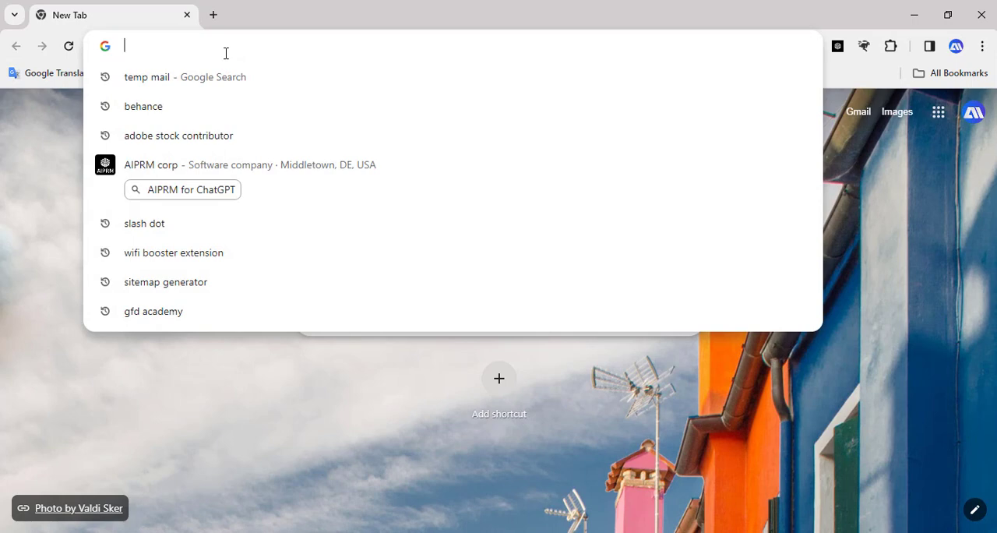
{"action": "type", "text": "be"}
{"action": "key", "text": "Return"}
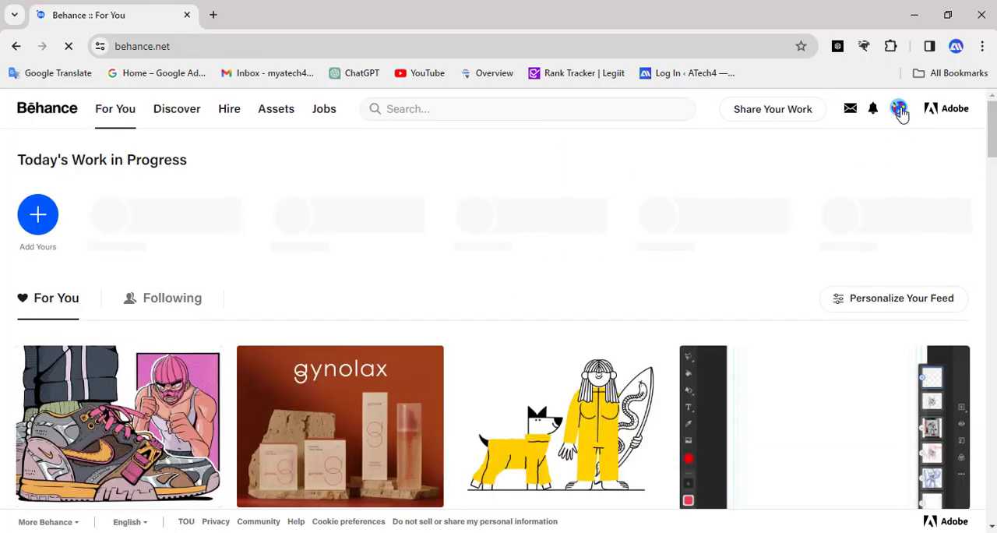
{"action": "mouse_move", "coordinate": [900, 112]}
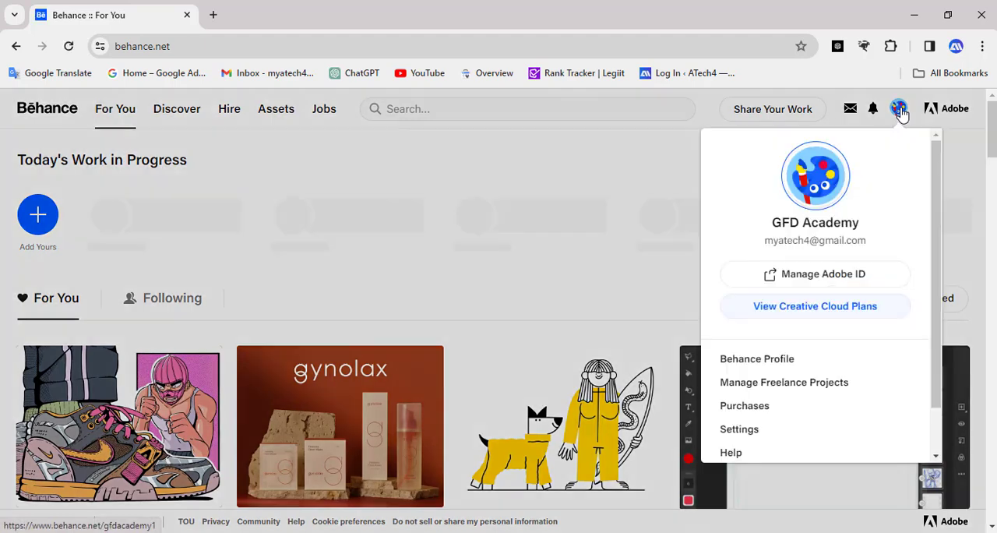
{"action": "left_click", "coordinate": [781, 364]}
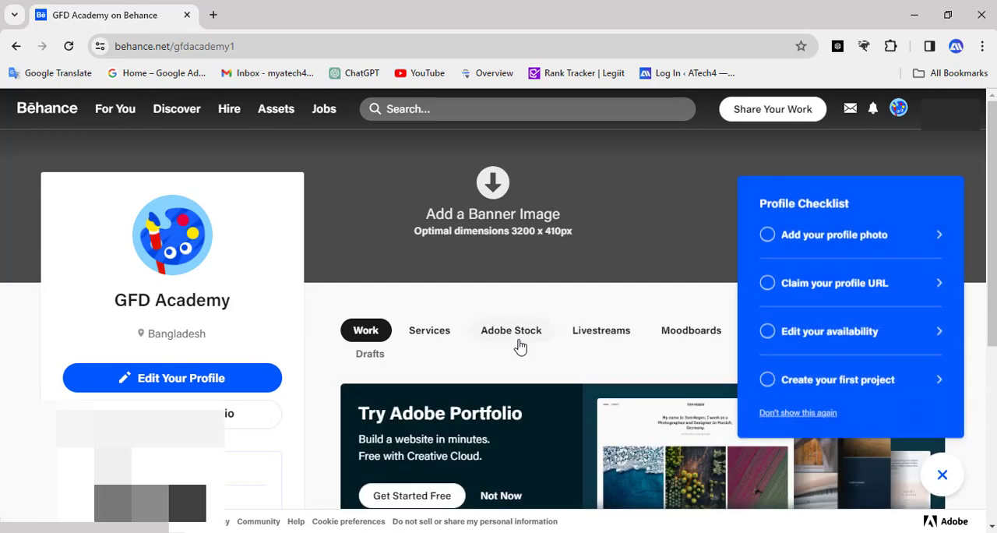
- Show the profile's Adobe Stock section, dismiss the Profile Checklist, and follow the link to add assets on Adobe Stock
{"action": "left_click", "coordinate": [514, 345]}
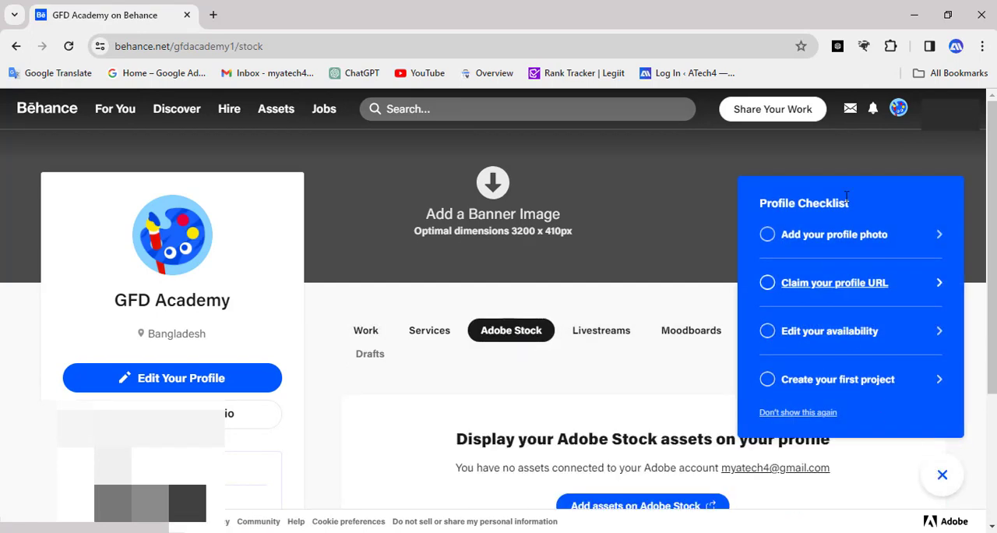
{"action": "left_click", "coordinate": [779, 110]}
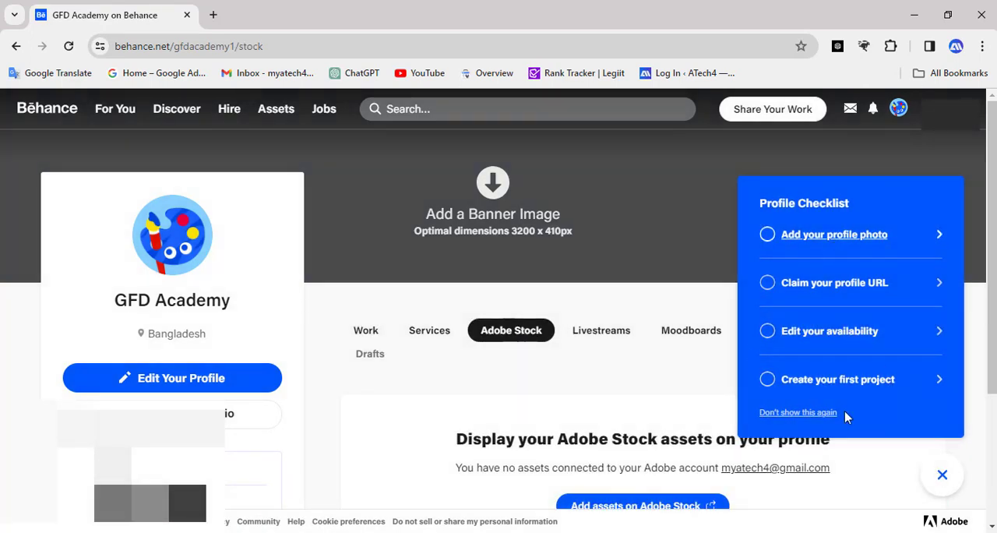
{"action": "left_click", "coordinate": [940, 482]}
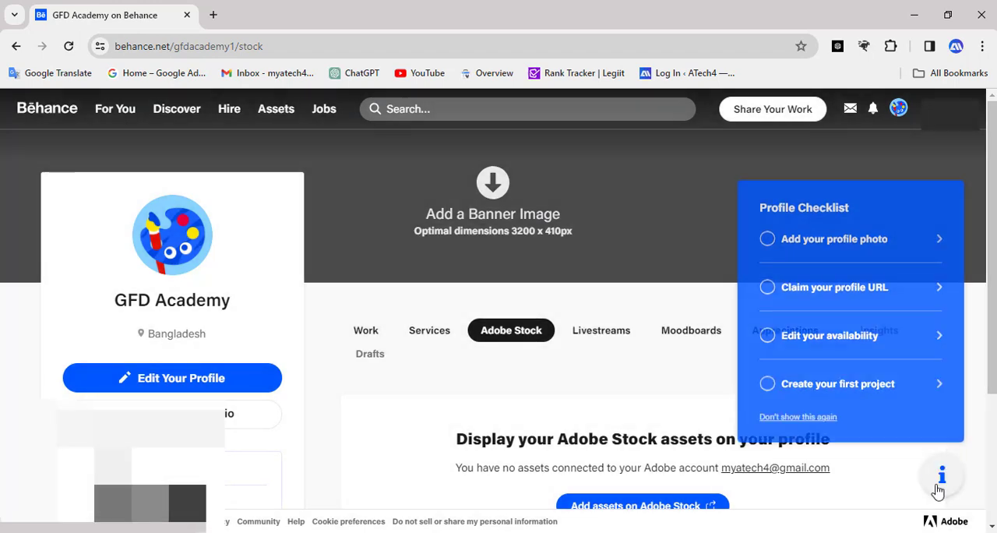
{"action": "scroll", "coordinate": [499, 358], "scroll_direction": "down", "scroll_amount": 3}
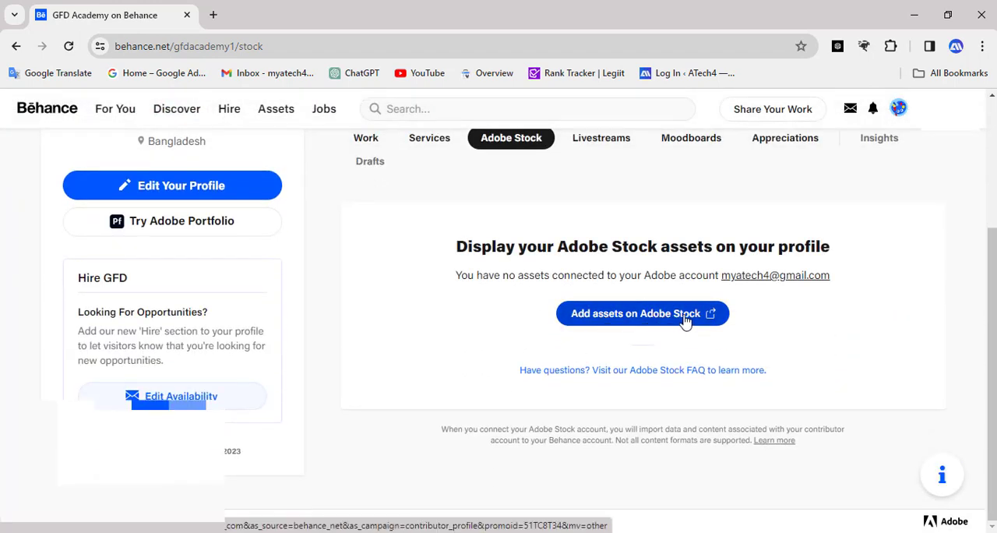
{"action": "left_click", "coordinate": [668, 320]}
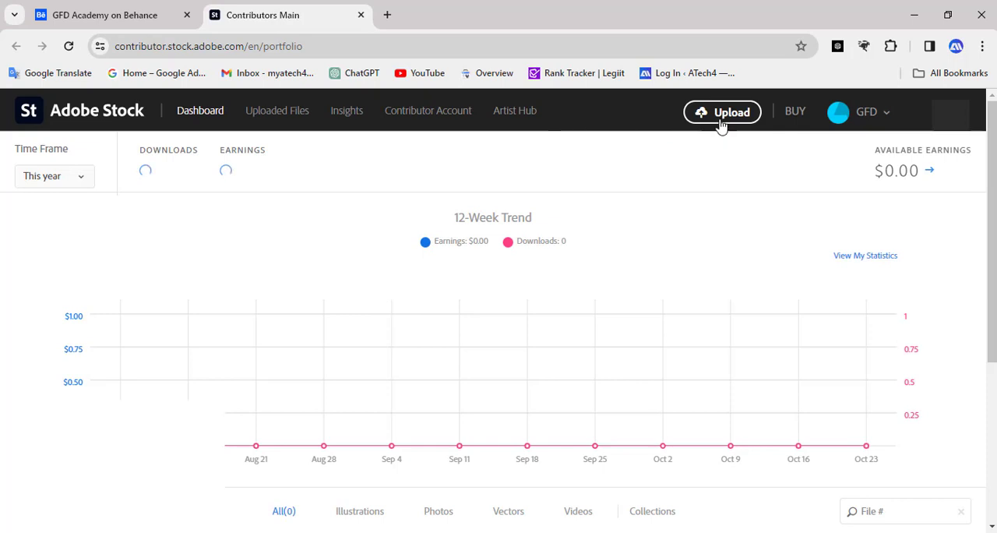
- Open the Adobe Stock upload page and close it to view the new uploaded files
{"action": "left_click", "coordinate": [722, 117]}
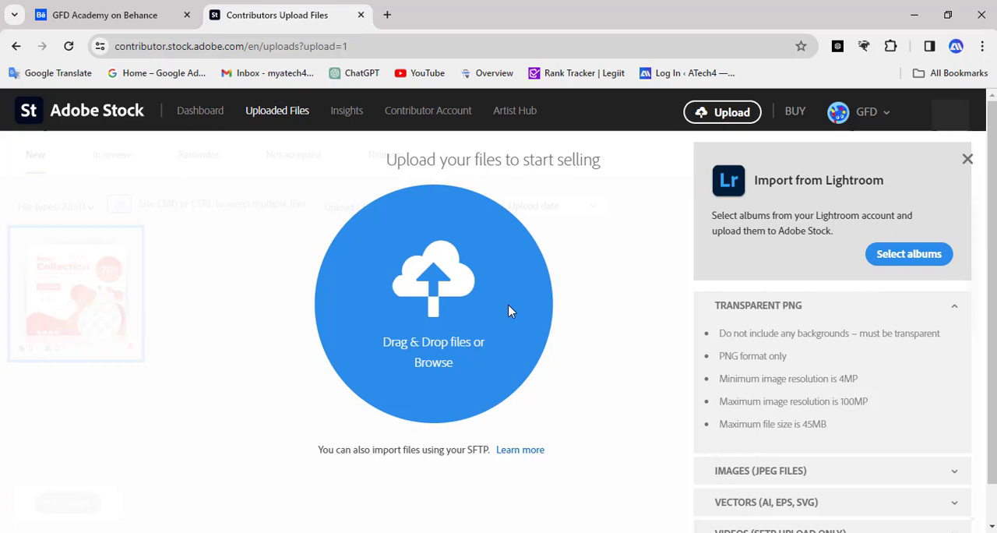
{"action": "left_click", "coordinate": [967, 159]}
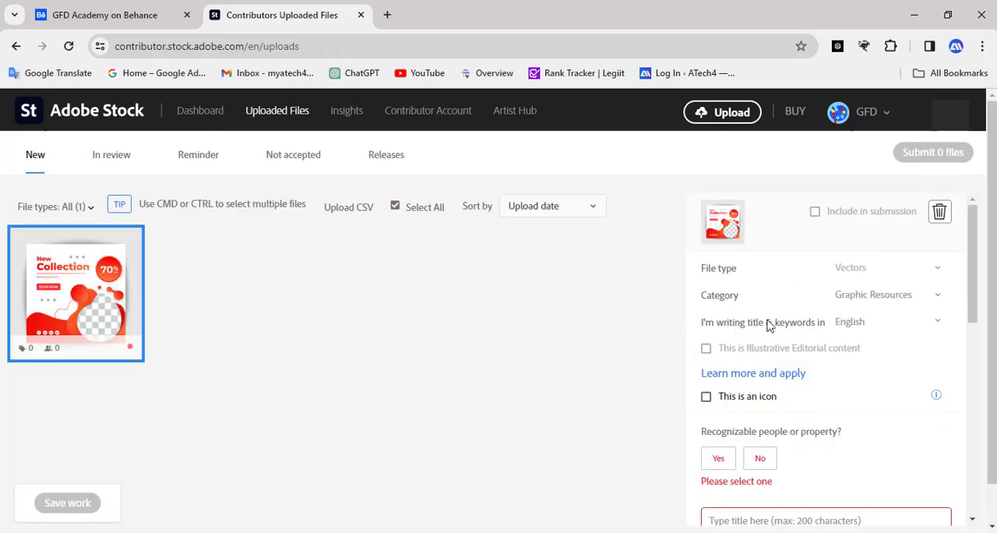
{"action": "mouse_move", "coordinate": [74, 331]}
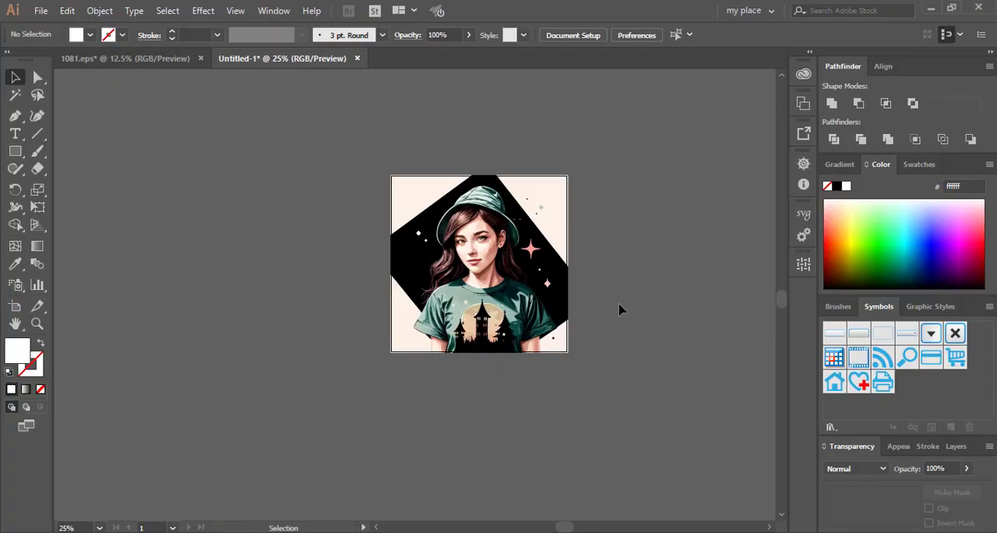
- Switch to Illustrator and move the whole girl artwork off the artboard, placing it beside the artboard's left edge
{"action": "left_click_drag", "start_coordinate": [286, 172], "coordinate": [612, 412]}
{"action": "left_click", "coordinate": [639, 404]}
{"action": "left_click_drag", "start_coordinate": [405, 199], "coordinate": [195, 205]}
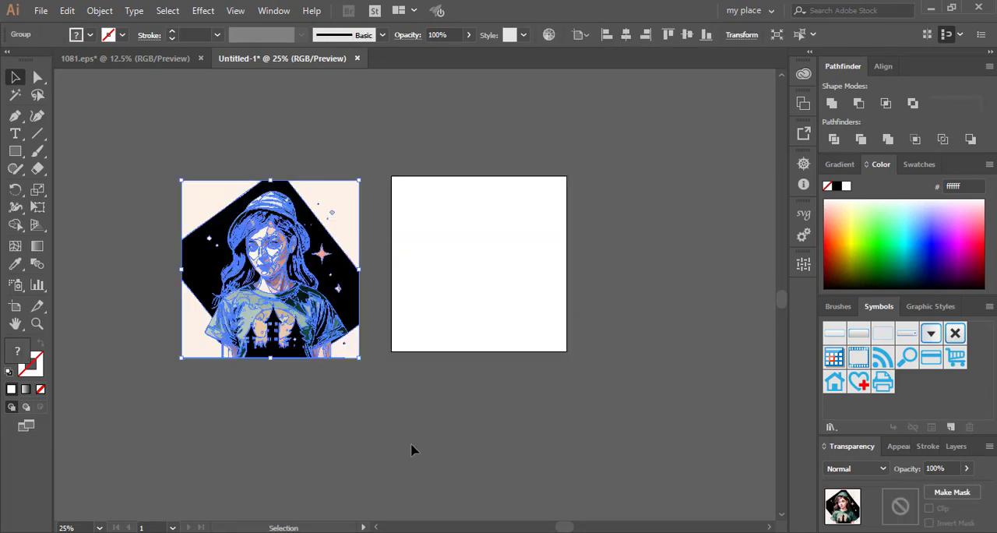
{"action": "left_click", "coordinate": [436, 443]}
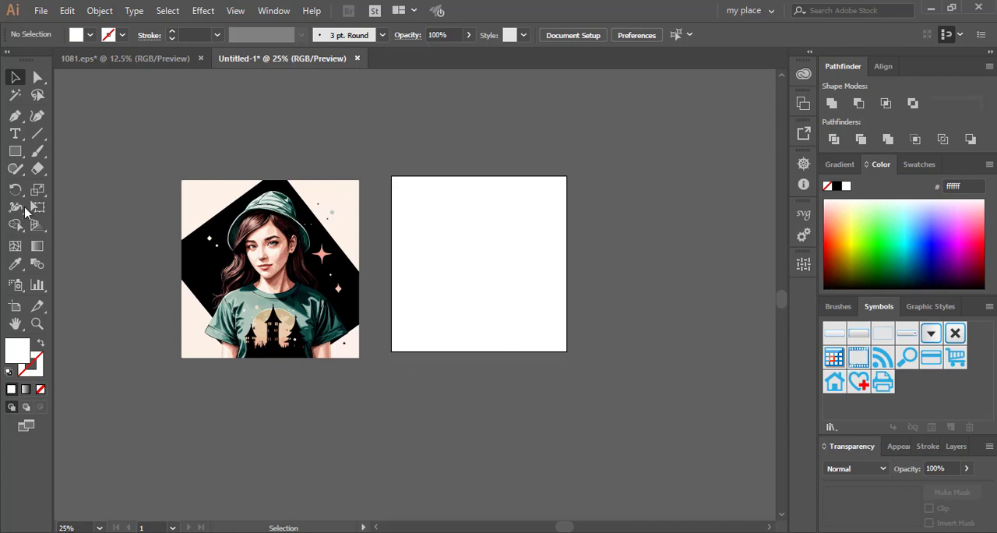
- Select the four cream corner shapes of the artwork's background and recolor them teal, #00cda6
{"action": "left_click", "coordinate": [37, 77]}
{"action": "left_click", "coordinate": [185, 219]}
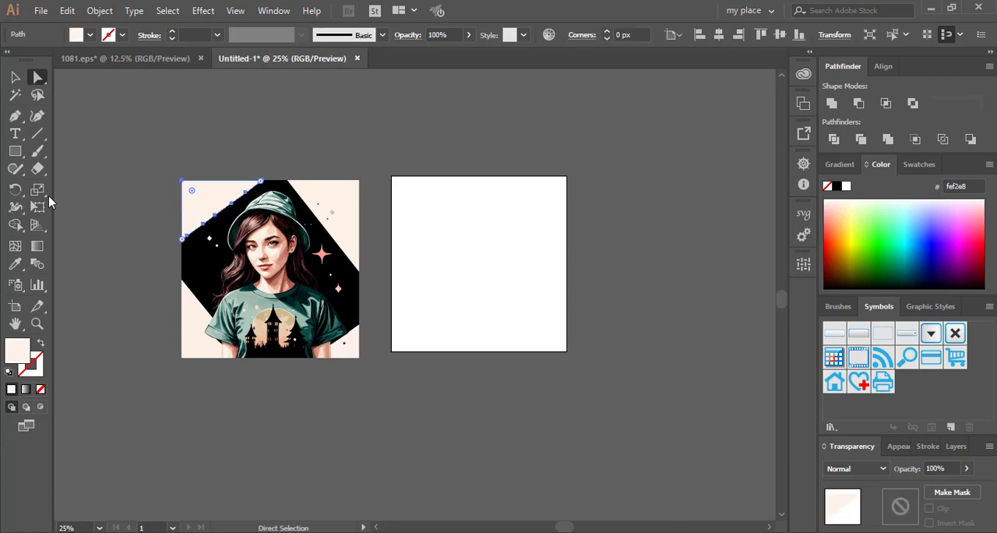
{"action": "left_click", "coordinate": [331, 205], "text": "shift"}
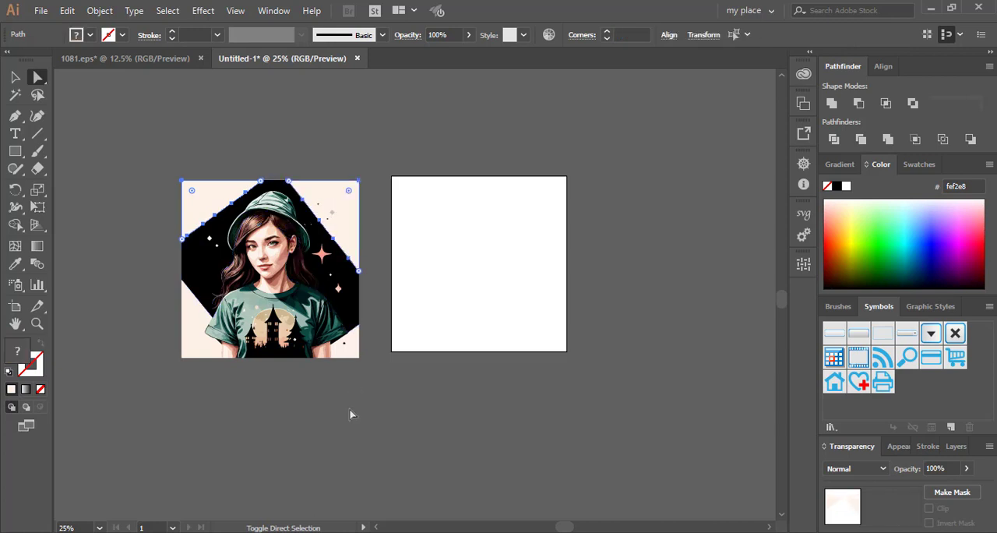
{"action": "left_click", "coordinate": [348, 354], "text": "shift"}
{"action": "left_click", "coordinate": [195, 350], "text": "shift"}
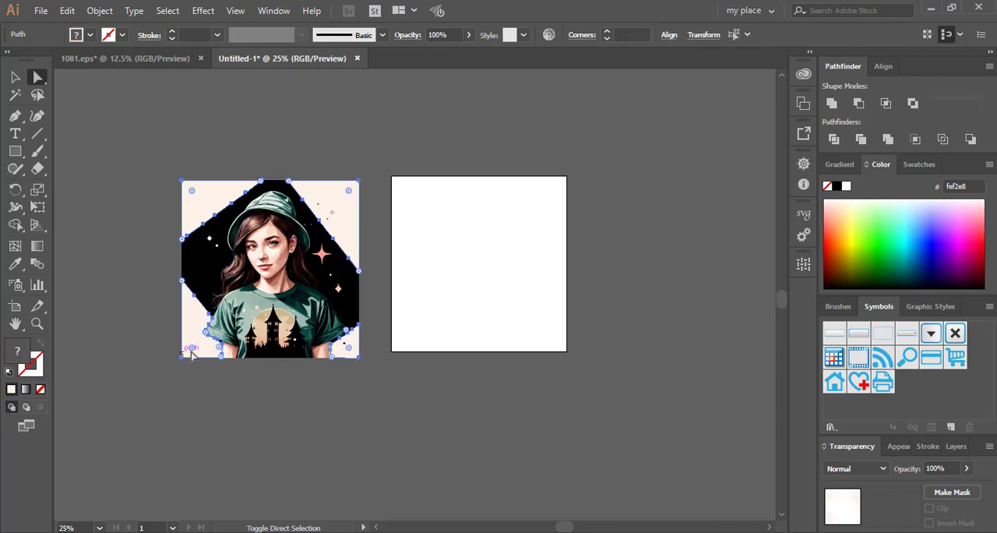
{"action": "left_click_drag", "start_coordinate": [887, 234], "coordinate": [834, 198]}
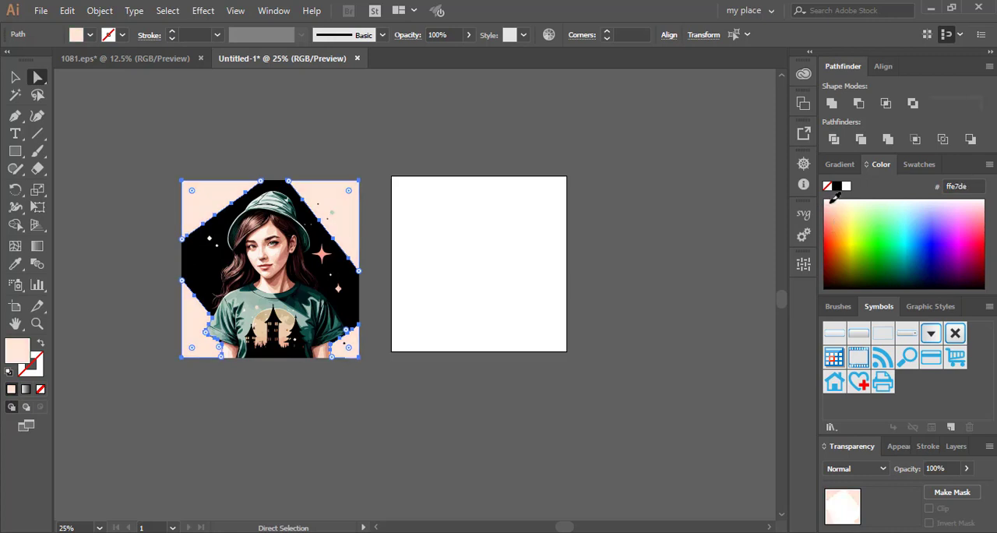
{"action": "left_click", "coordinate": [905, 264]}
{"action": "mouse_move", "coordinate": [904, 264]}
{"action": "left_mouse_down"}
{"action": "mouse_move", "coordinate": [913, 268]}
{"action": "mouse_move", "coordinate": [908, 229]}
{"action": "mouse_move", "coordinate": [902, 247]}
{"action": "left_mouse_up"}
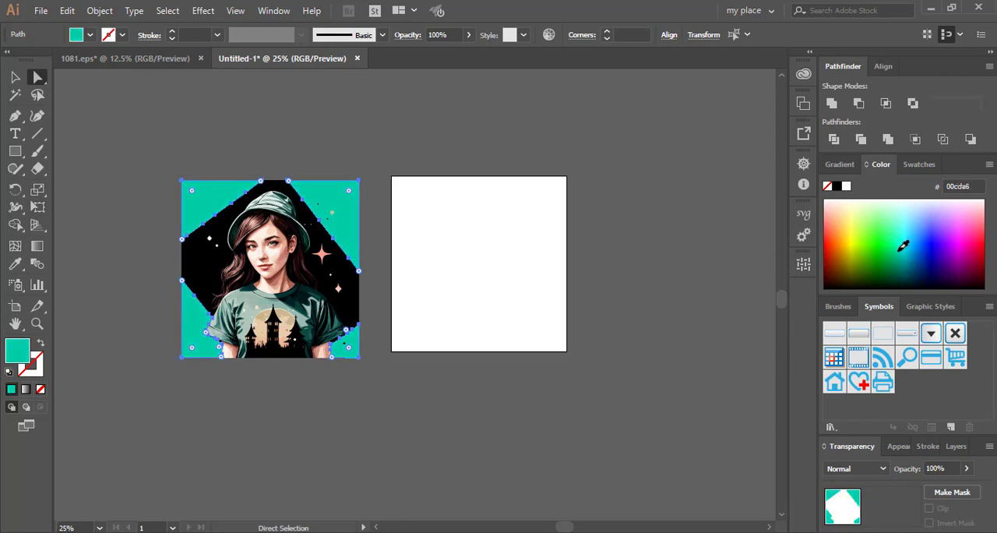
{"action": "left_click", "coordinate": [535, 343]}
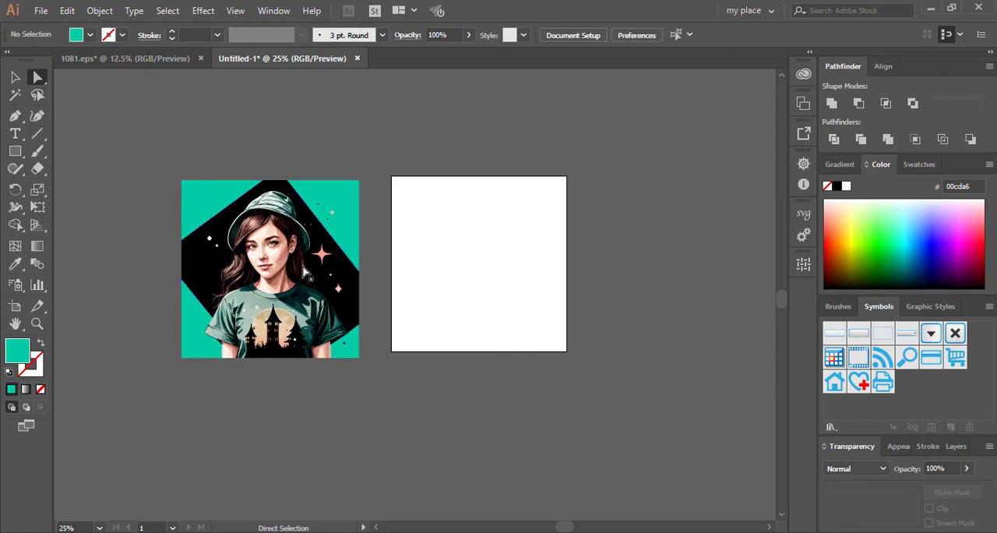
- Recolor the large pink four-point star beside the girl with the background's teal using the Eyedropper
{"action": "scroll", "coordinate": [308, 294], "scroll_direction": "up", "scroll_amount": 5}
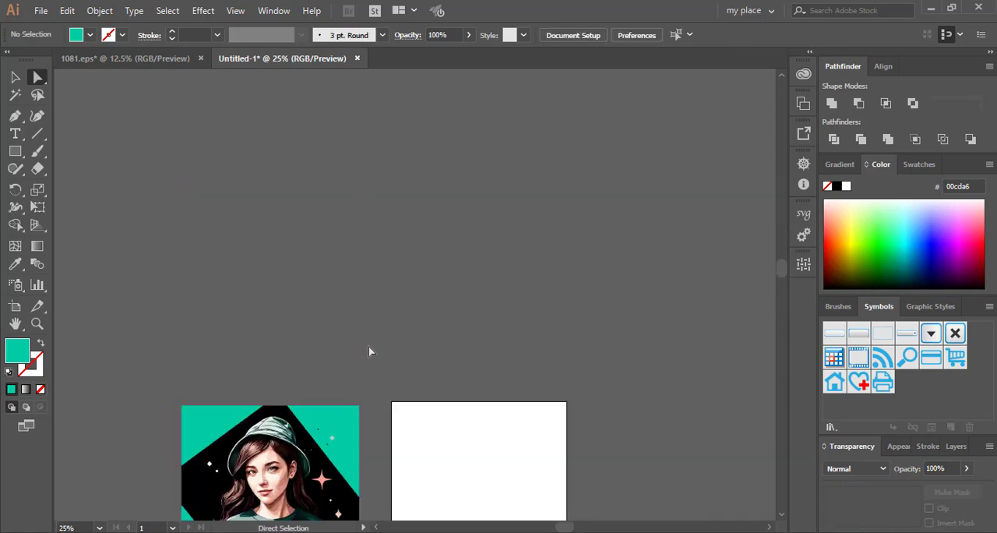
{"action": "scroll", "coordinate": [371, 350], "scroll_direction": "down", "scroll_amount": 3}
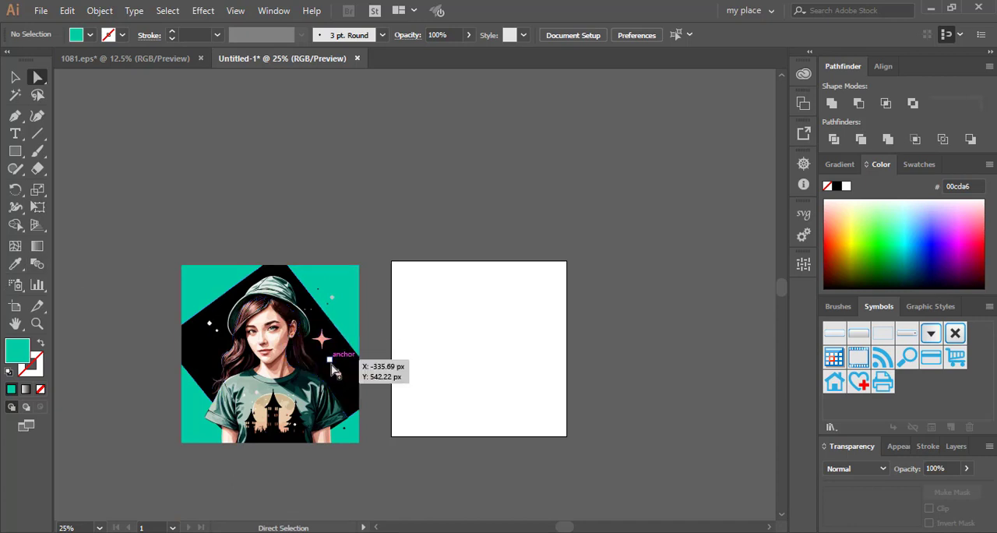
{"action": "scroll", "coordinate": [322, 334], "scroll_direction": "up", "scroll_amount": 2}
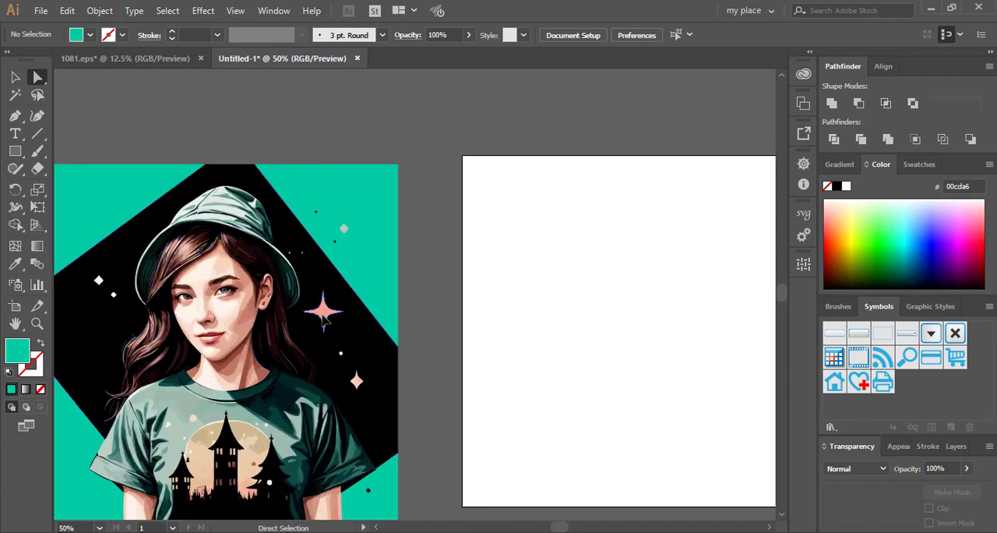
{"action": "left_click", "coordinate": [325, 316]}
{"action": "left_click", "coordinate": [15, 264]}
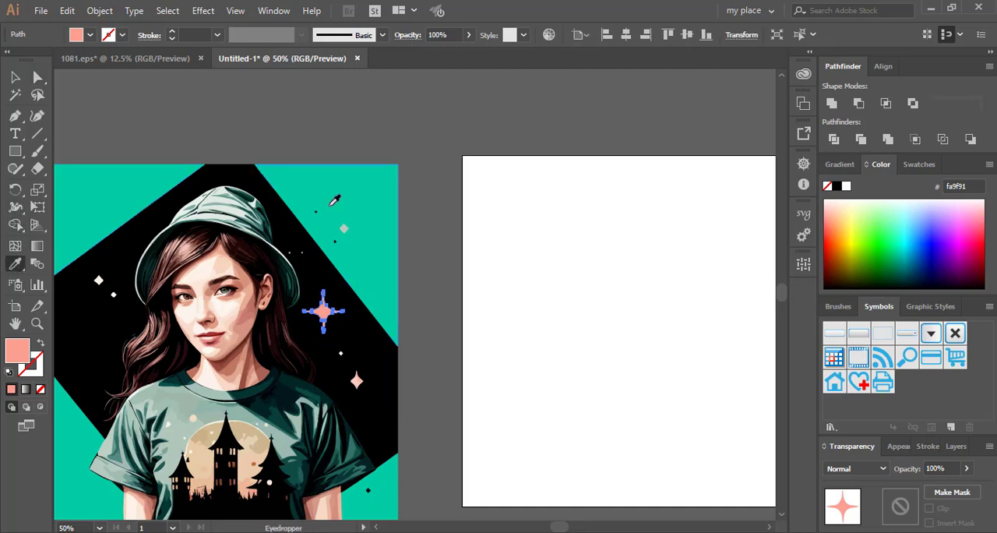
{"action": "left_click", "coordinate": [335, 200]}
{"action": "left_click", "coordinate": [39, 88]}
{"action": "left_click", "coordinate": [285, 166]}
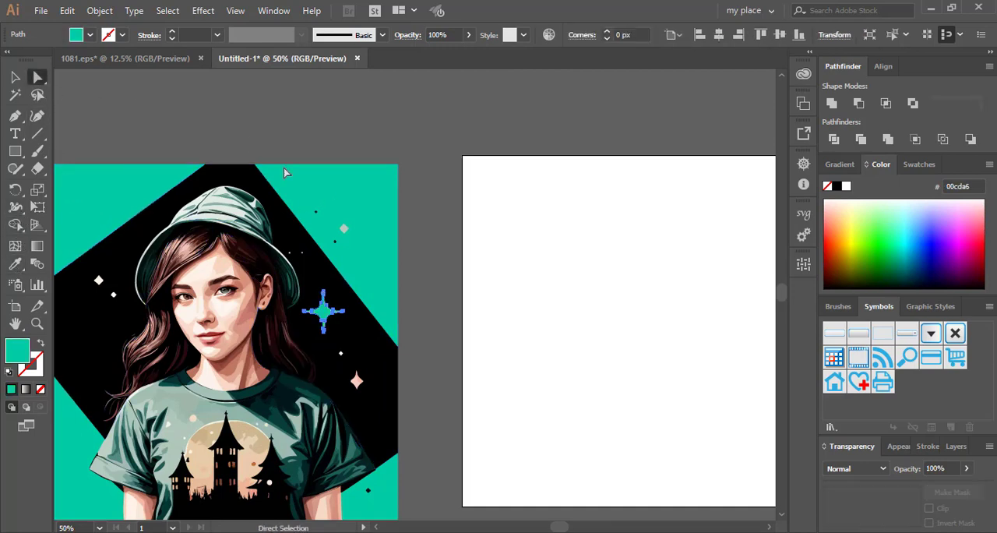
- Recolor the body of the small pink star below the large one with the background's teal, sampled with the Eyedropper
{"action": "left_click", "coordinate": [357, 380]}
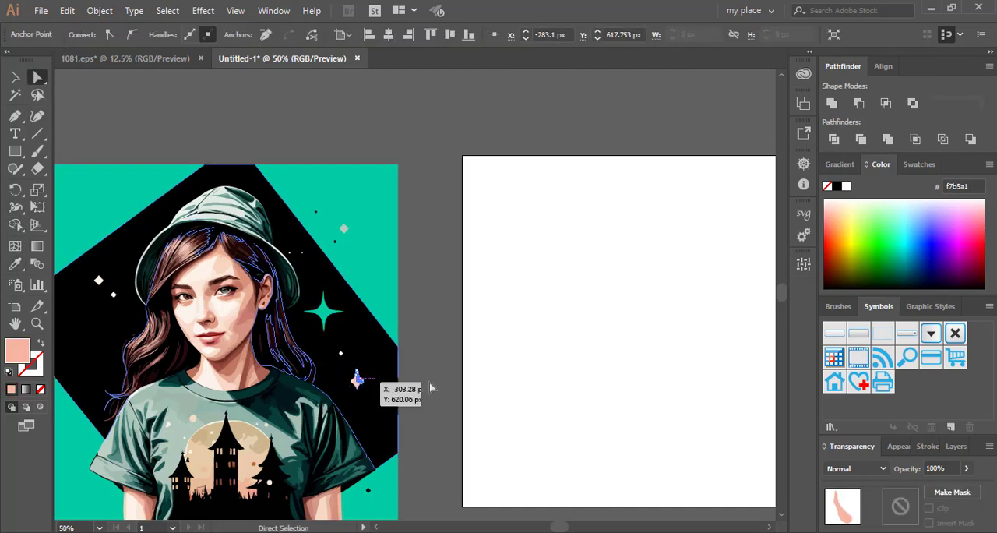
{"action": "left_click", "coordinate": [430, 383]}
{"action": "left_click", "coordinate": [357, 380]}
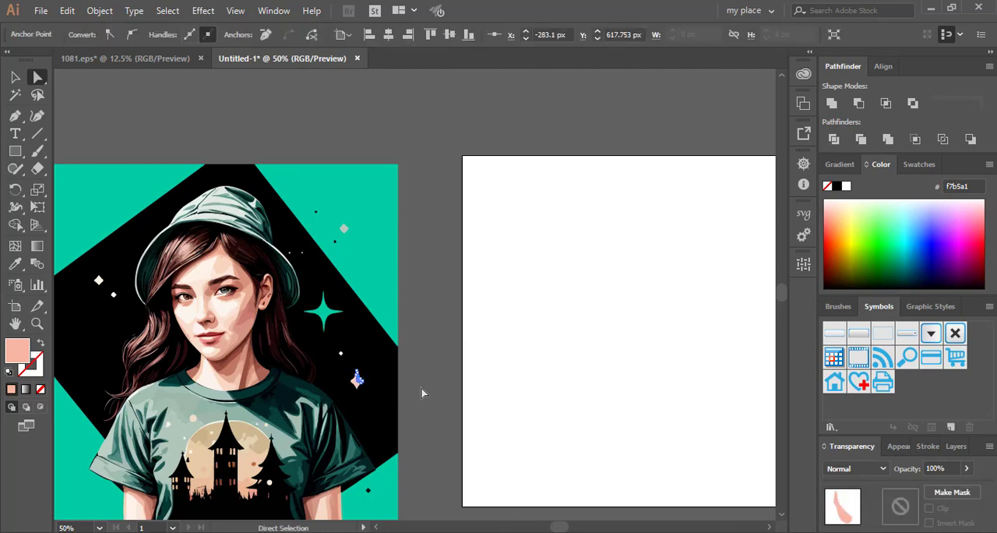
{"action": "left_click", "coordinate": [421, 394]}
{"action": "scroll", "coordinate": [355, 403], "scroll_direction": "up", "scroll_amount": 1}
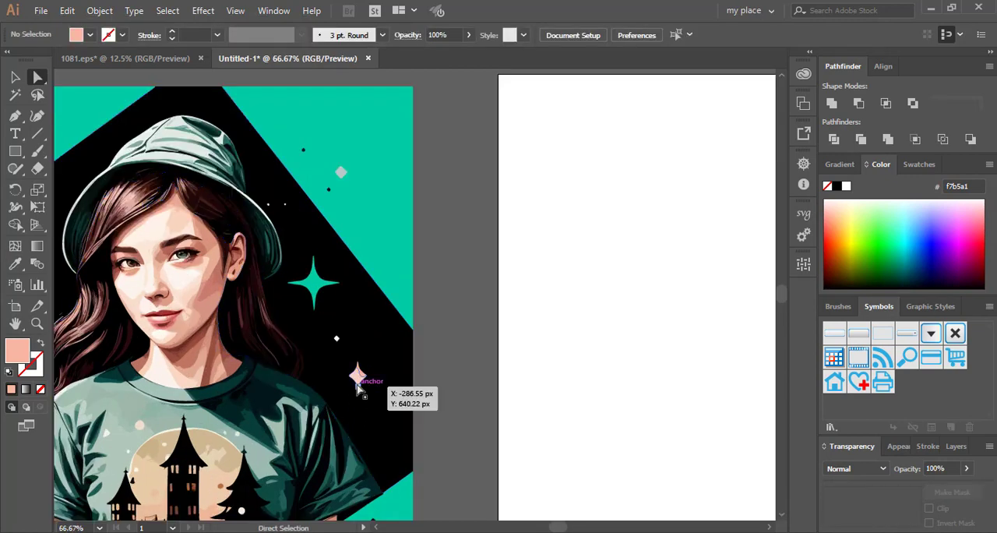
{"action": "left_click", "coordinate": [357, 375]}
{"action": "left_click", "coordinate": [15, 263]}
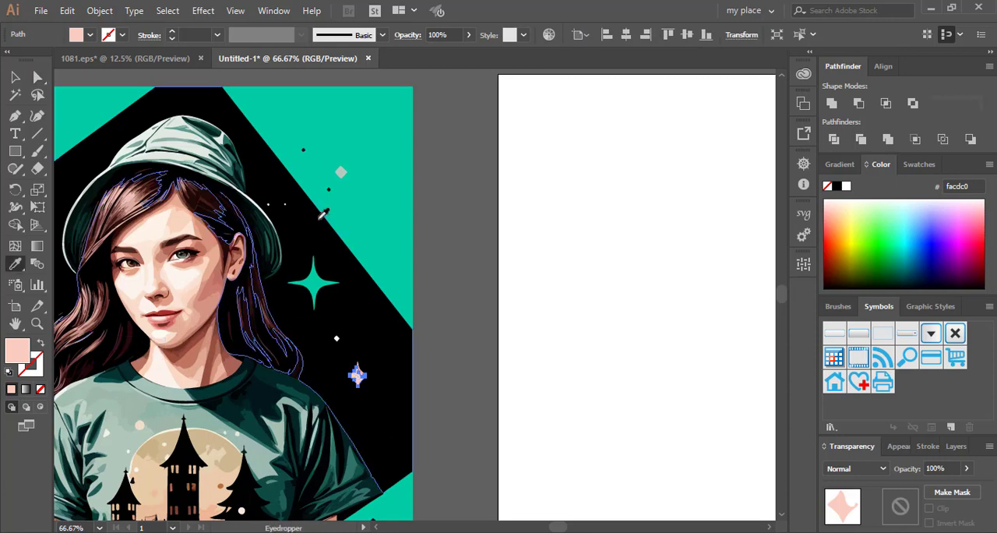
{"action": "left_click", "coordinate": [350, 202]}
{"action": "left_click", "coordinate": [37, 77]}
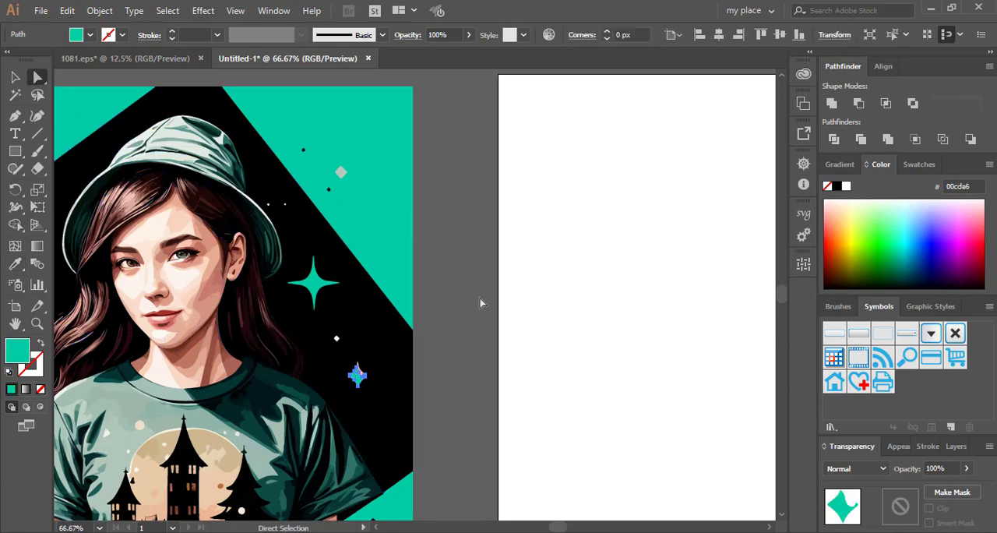
{"action": "left_click", "coordinate": [483, 302]}
- Recolor the remaining pink sliver on the small star's edge with the background's teal using the Eyedropper
{"action": "scroll", "coordinate": [362, 382], "scroll_direction": "up", "scroll_amount": 5}
{"action": "left_click", "coordinate": [335, 325]}
{"action": "scroll", "coordinate": [350, 436], "scroll_direction": "down", "scroll_amount": 5}
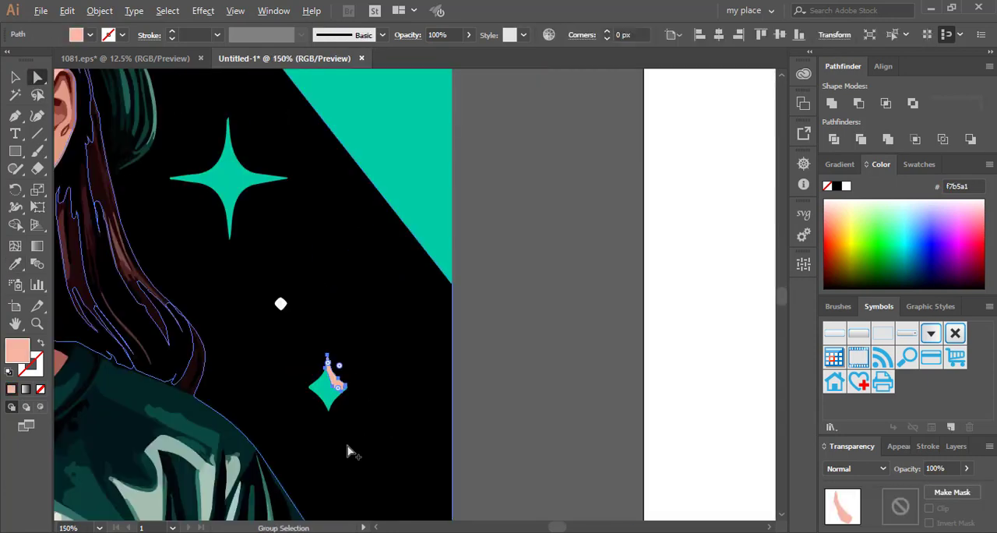
{"action": "left_click", "coordinate": [15, 264]}
{"action": "left_click", "coordinate": [354, 228]}
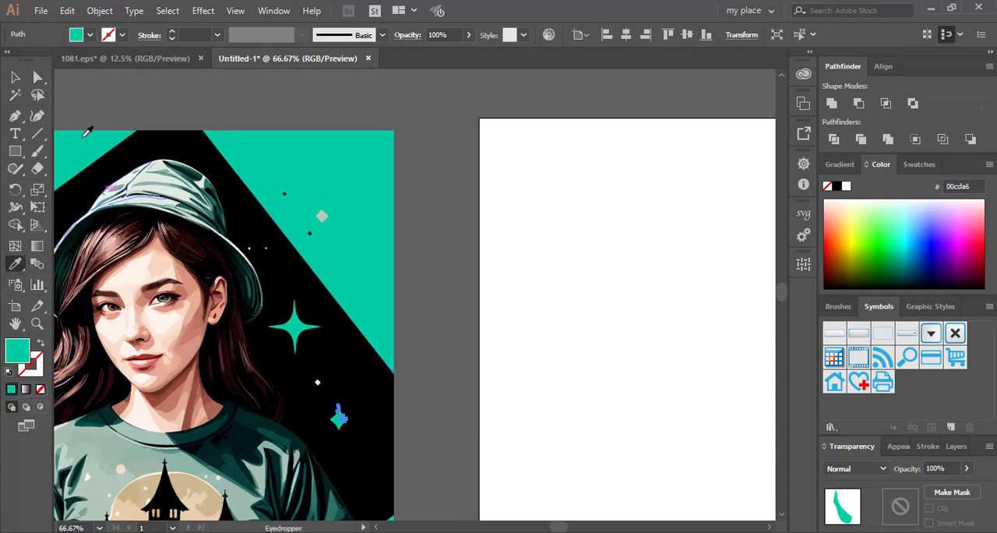
- Ungroup the recolored artwork beside the blank artboard
{"action": "key", "text": "v"}
{"action": "scroll", "coordinate": [460, 325], "scroll_direction": "down", "scroll_amount": 4}
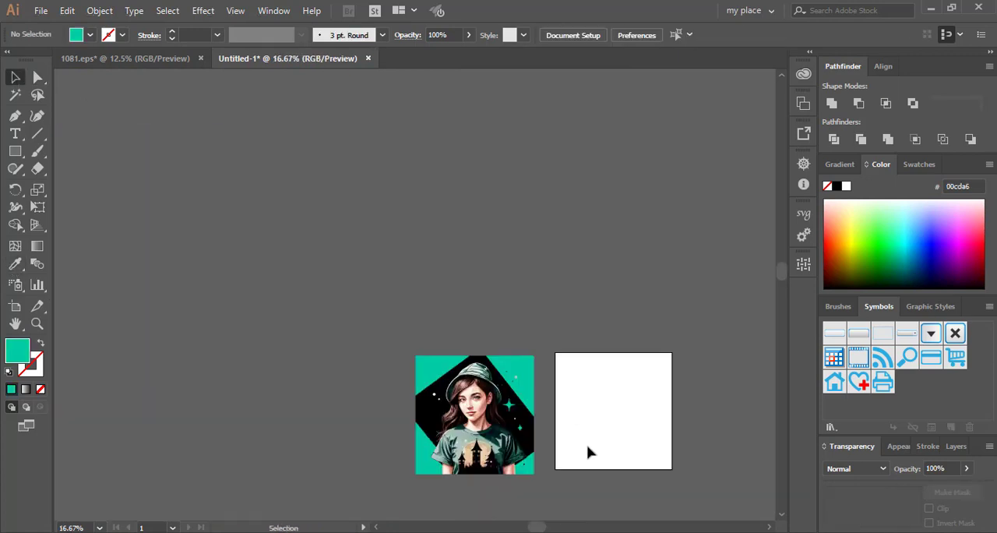
{"action": "scroll", "coordinate": [588, 452], "scroll_direction": "down", "scroll_amount": 2}
{"action": "right_click", "coordinate": [484, 337]}
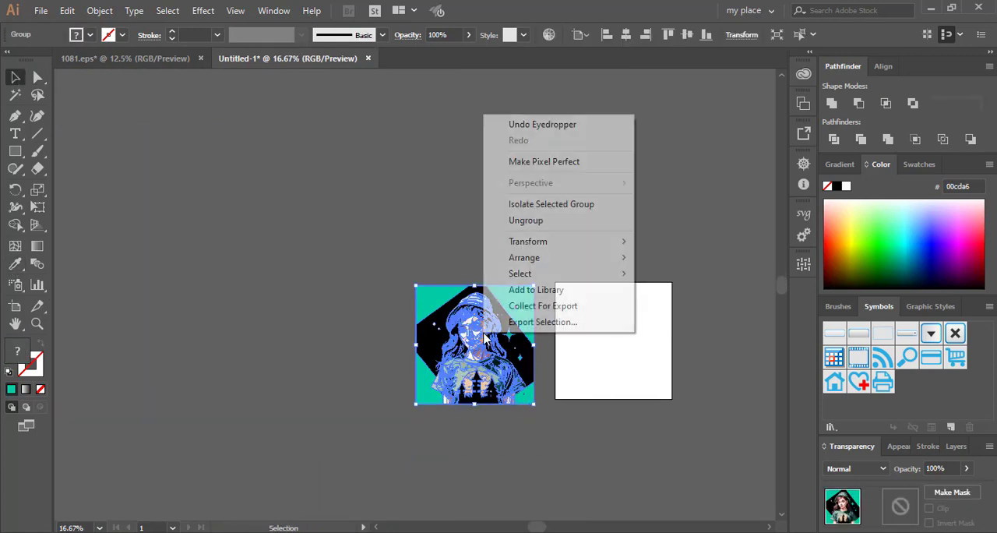
{"action": "left_click", "coordinate": [530, 221]}
{"action": "left_click", "coordinate": [554, 347]}
{"action": "scroll", "coordinate": [707, 396], "scroll_direction": "up", "scroll_amount": 1}
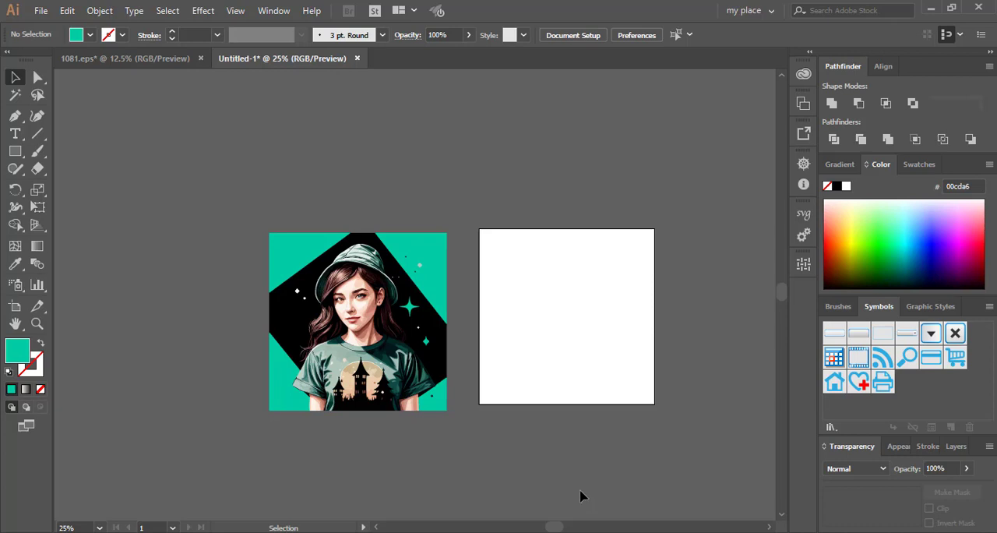
{"action": "left_click", "coordinate": [231, 9]}
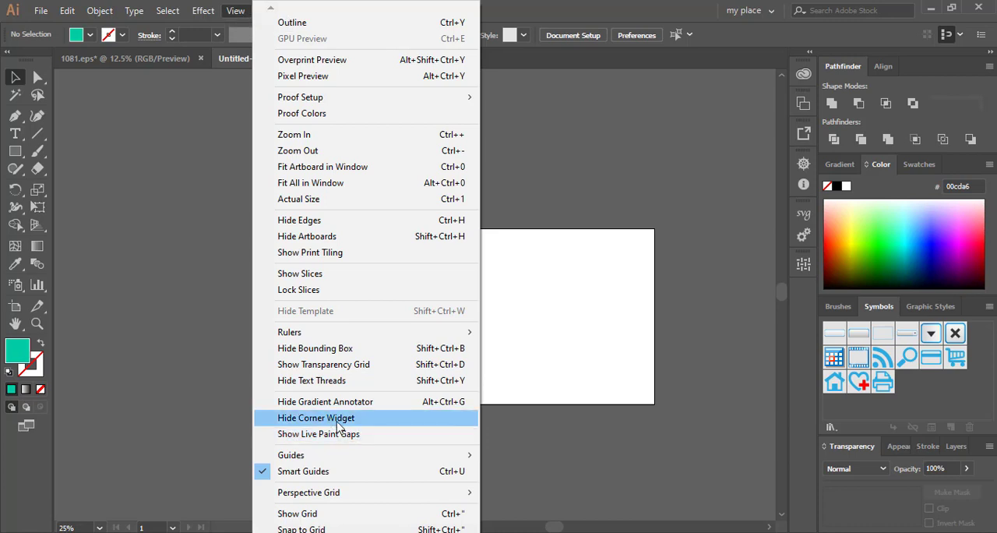
{"action": "left_click", "coordinate": [692, 418]}
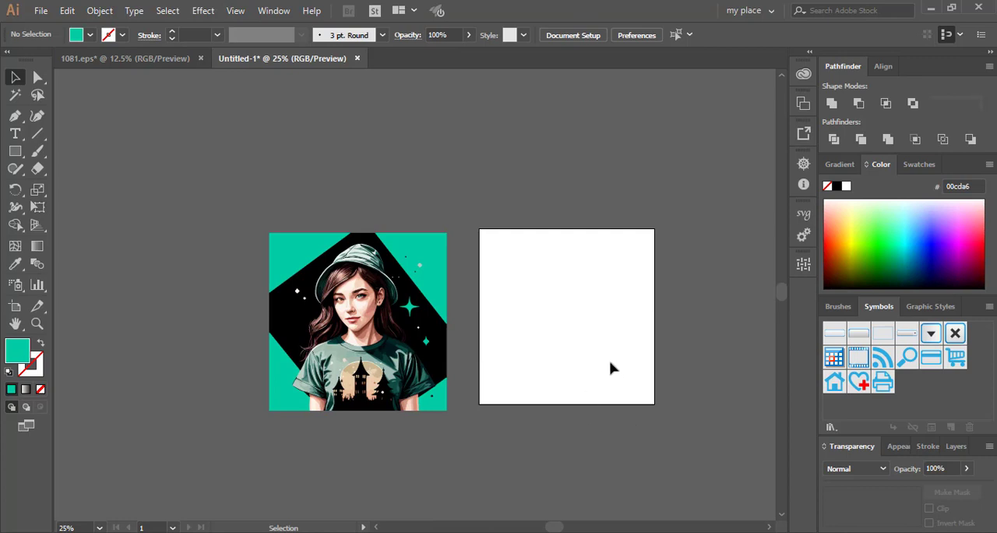
- Draw a teal square with the Rectangle tool just above the blank artboard
{"action": "left_click", "coordinate": [14, 151]}
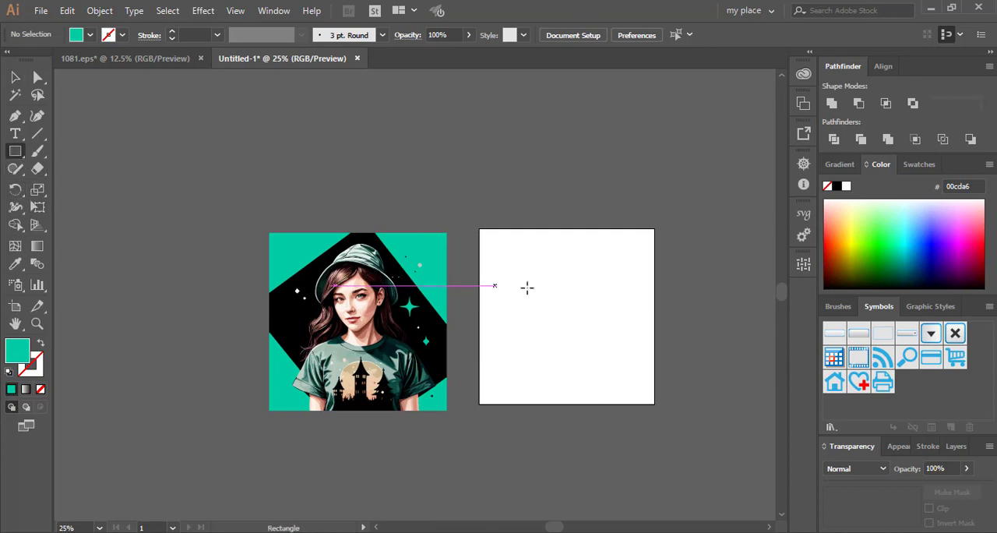
{"action": "left_click_drag", "start_coordinate": [530, 170], "coordinate": [576, 217]}
{"action": "key", "text": "v"}
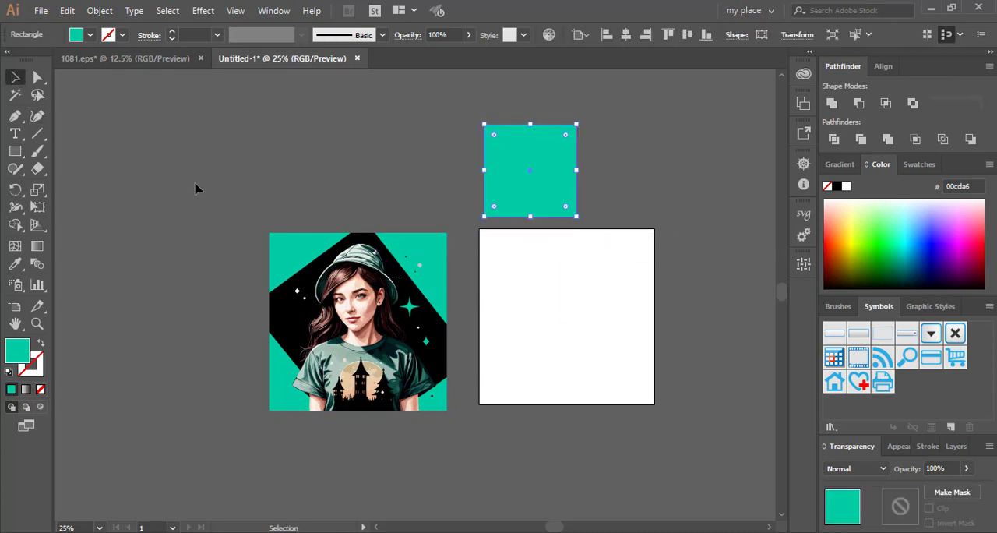
{"action": "left_click", "coordinate": [194, 183]}
{"action": "scroll", "coordinate": [541, 250], "scroll_direction": "up", "scroll_amount": 1}
- Move the teal square onto the upper part of the artboard and rotate it 45 degrees into a diamond
{"action": "left_click_drag", "start_coordinate": [537, 192], "coordinate": [573, 287]}
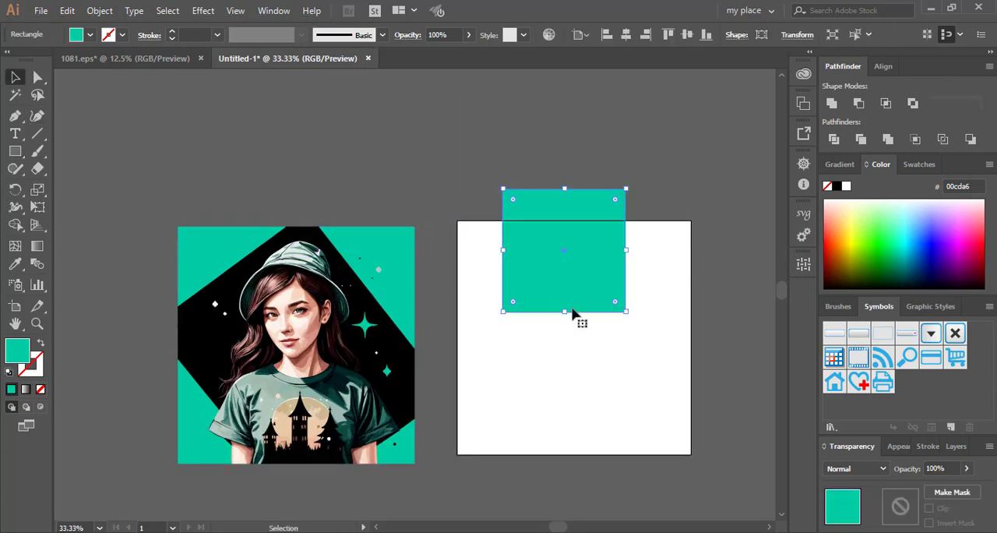
{"action": "scroll", "coordinate": [585, 310], "scroll_direction": "up", "scroll_amount": 1}
{"action": "left_click_drag", "start_coordinate": [651, 334], "coordinate": [694, 270]}
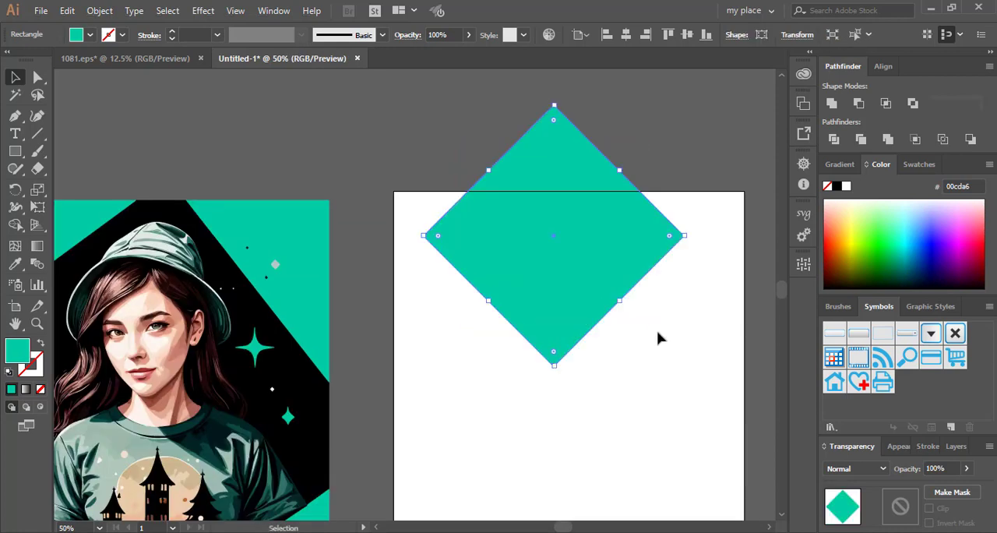
- Convert the teal diamond from a live rectangle into a plain path with an upright bounding box
{"action": "left_click", "coordinate": [457, 344]}
{"action": "left_click", "coordinate": [543, 278]}
{"action": "left_click", "coordinate": [102, 8]}
{"action": "left_click", "coordinate": [128, 150]}
{"action": "left_click", "coordinate": [837, 141]}
{"action": "left_click", "coordinate": [637, 402]}
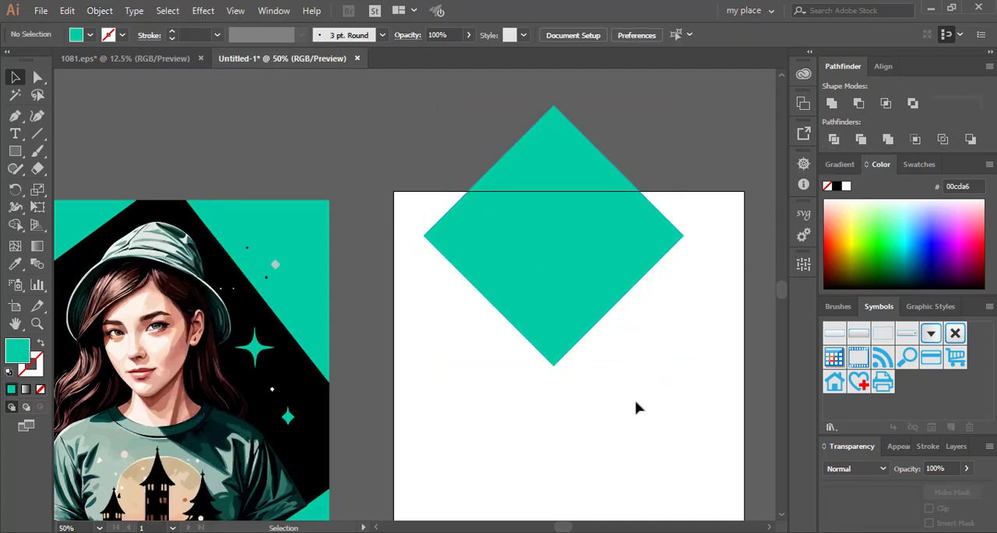
- Rotate the teal diamond path about 45 degrees so its sides are upright and move it lower on the artboard
{"action": "left_click", "coordinate": [563, 283]}
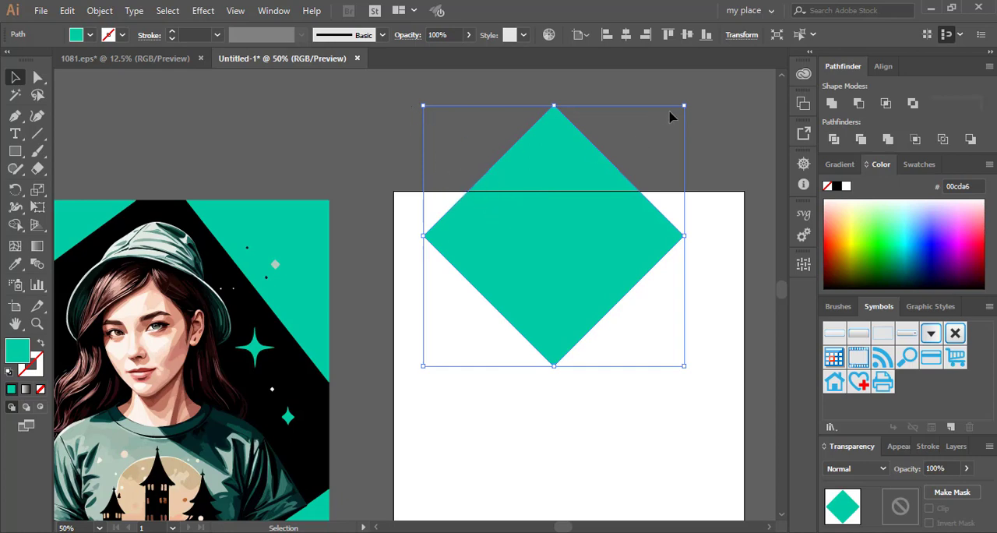
{"action": "left_click_drag", "start_coordinate": [689, 100], "coordinate": [746, 238]}
{"action": "left_click_drag", "start_coordinate": [557, 195], "coordinate": [565, 265]}
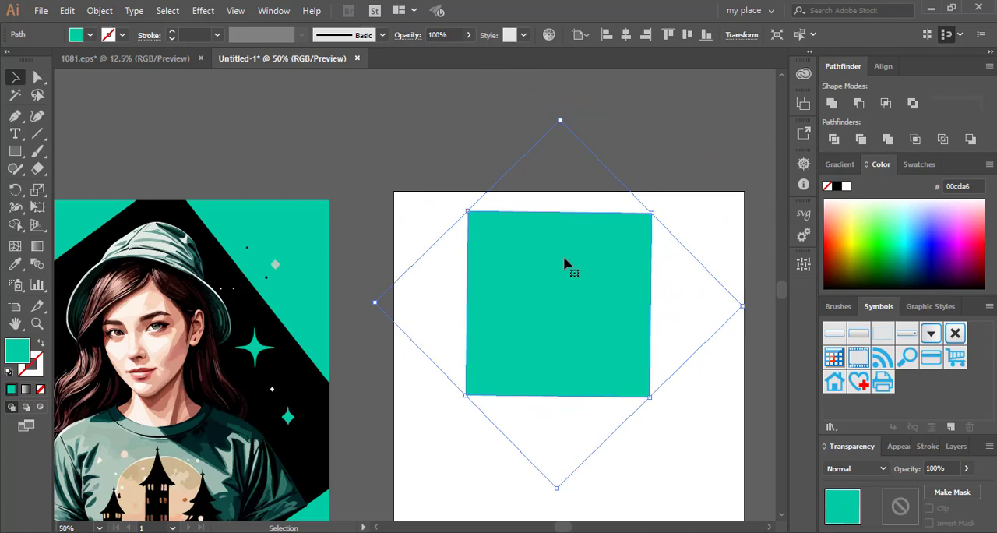
- Delete the teal square from the artboard
{"action": "left_click", "coordinate": [461, 193]}
{"action": "left_click", "coordinate": [479, 261]}
{"action": "key", "text": "Delete"}
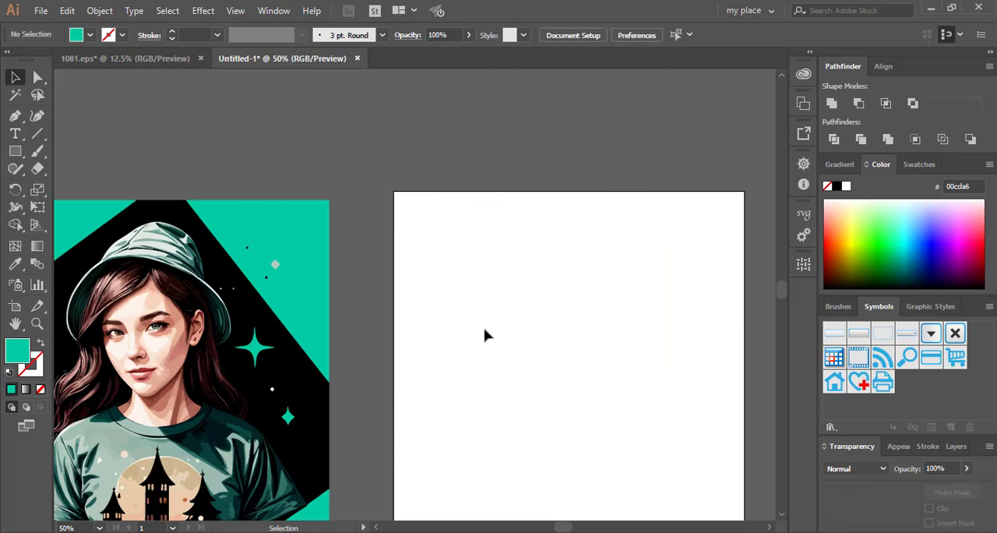
- Move the girl artwork onto the blank artboard and center it horizontally and vertically
{"action": "left_click_drag", "start_coordinate": [281, 288], "coordinate": [618, 300]}
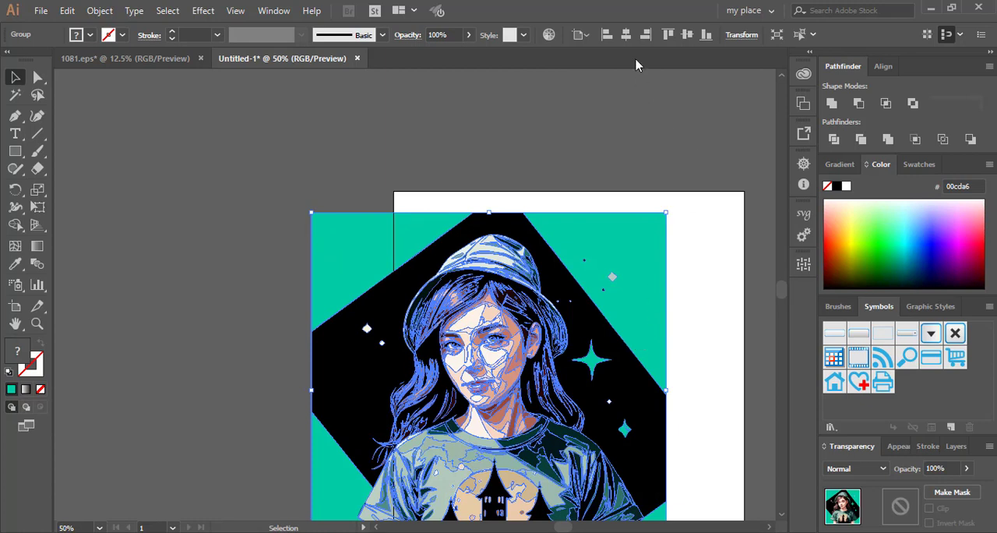
{"action": "left_click", "coordinate": [626, 34]}
{"action": "left_click", "coordinate": [689, 35]}
{"action": "left_click", "coordinate": [600, 135]}
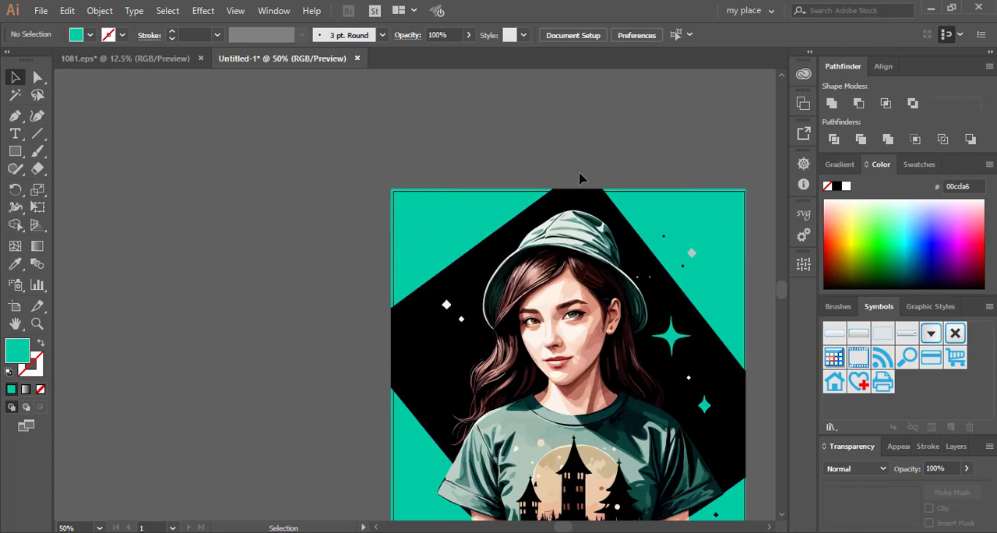
- Copy the artwork into the 1081.eps document, placing it over the white square
{"action": "key", "text": "ctrl+minus"}
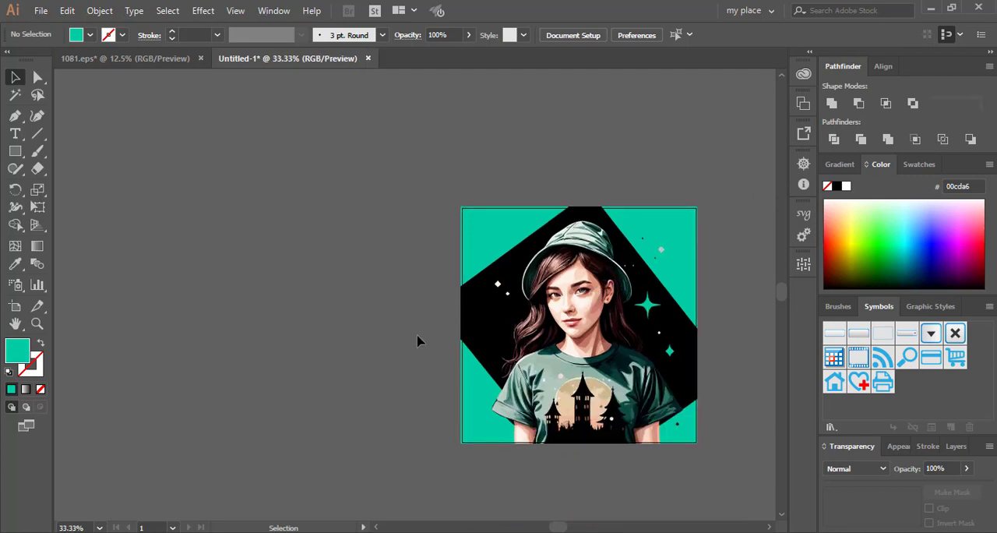
{"action": "scroll", "coordinate": [422, 340], "scroll_direction": "down", "scroll_amount": 2}
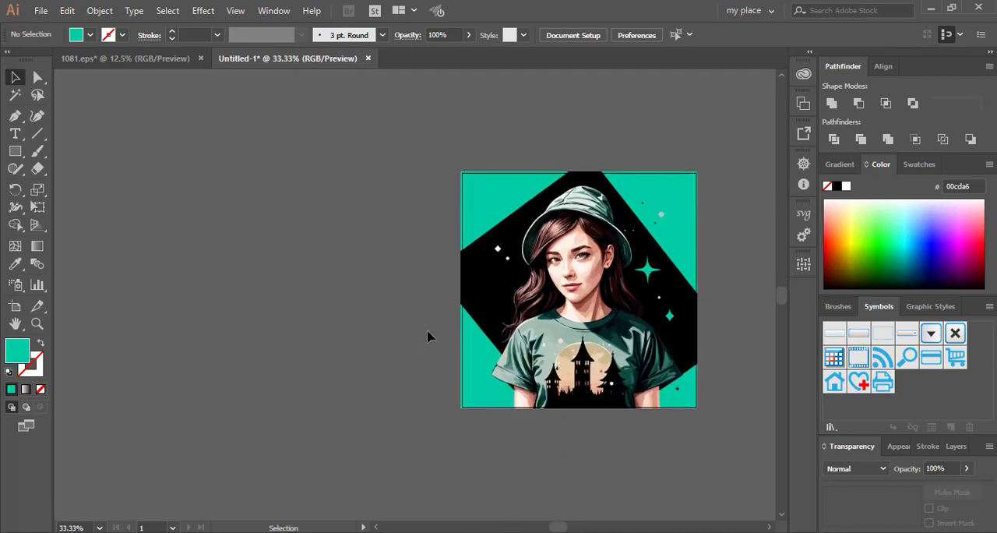
{"action": "scroll", "coordinate": [701, 354], "scroll_direction": "up", "scroll_amount": 1}
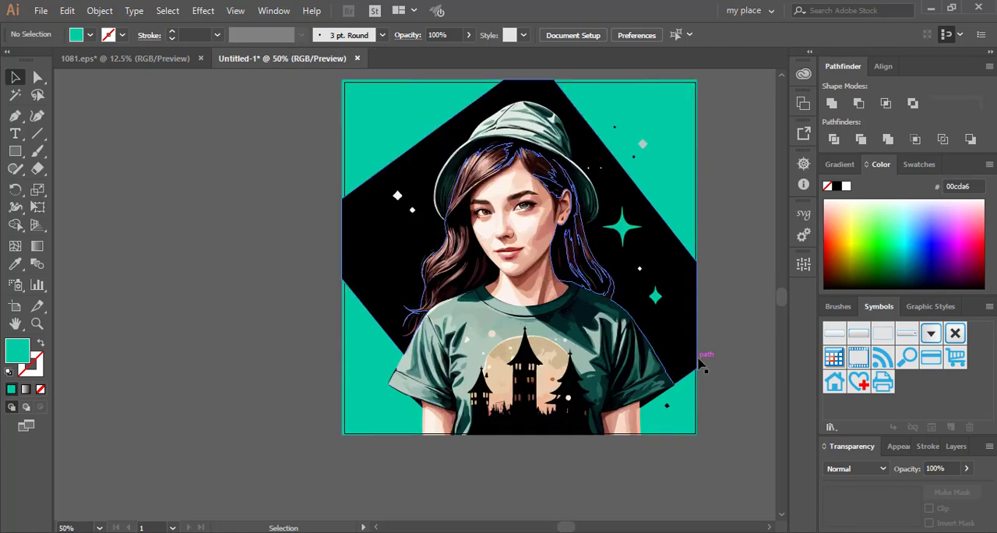
{"action": "scroll", "coordinate": [234, 327], "scroll_direction": "up", "scroll_amount": 2}
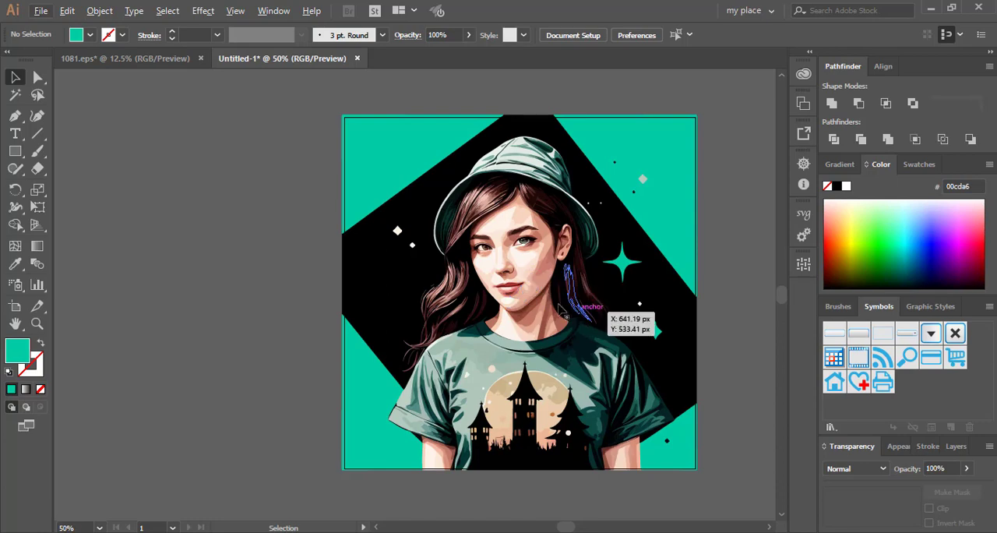
{"action": "left_click_drag", "start_coordinate": [594, 296], "coordinate": [359, 262]}
{"action": "left_click", "coordinate": [438, 380]}
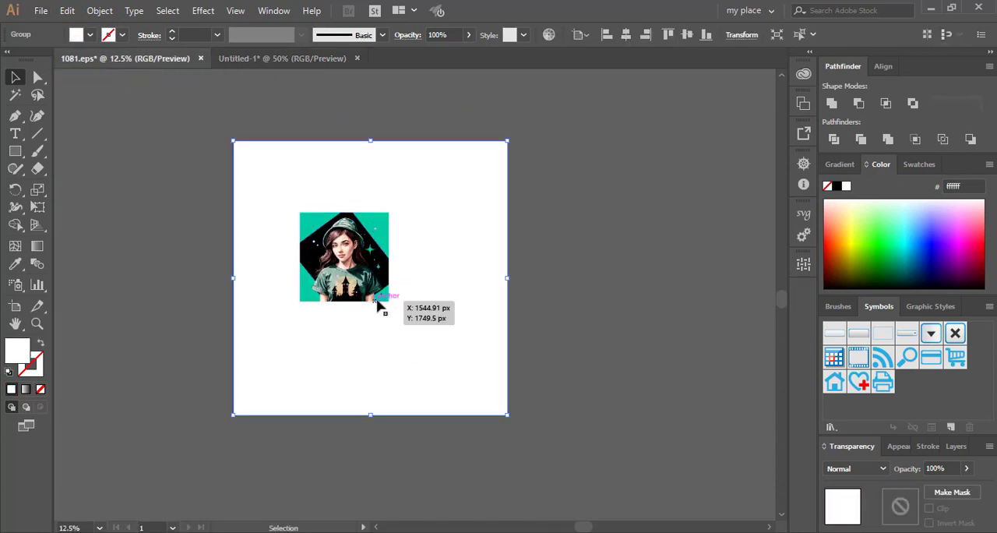
- Enlarge the artwork until it slightly exceeds the white square, center it on the artboard, and send it behind the square
{"action": "left_click", "coordinate": [378, 298]}
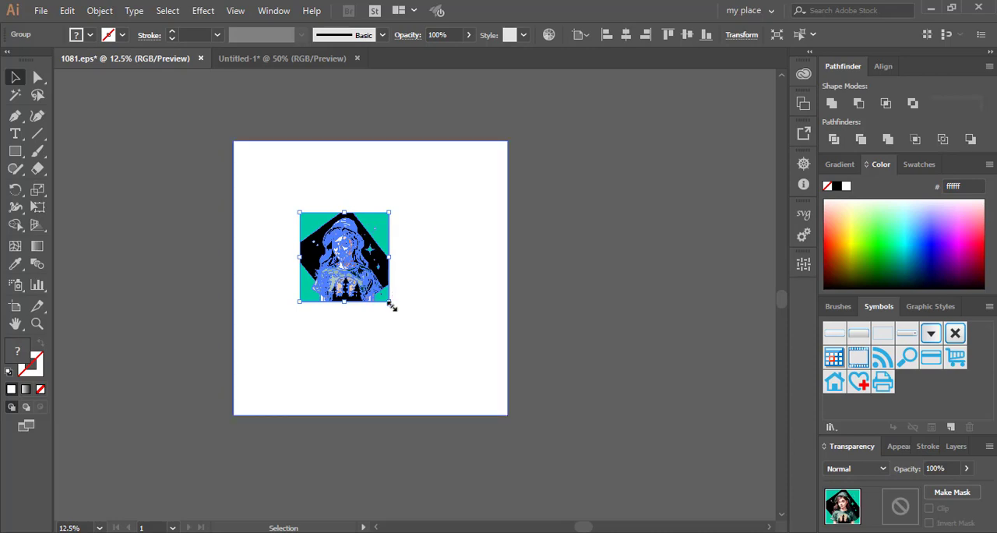
{"action": "left_click_drag", "start_coordinate": [391, 307], "coordinate": [484, 396]}
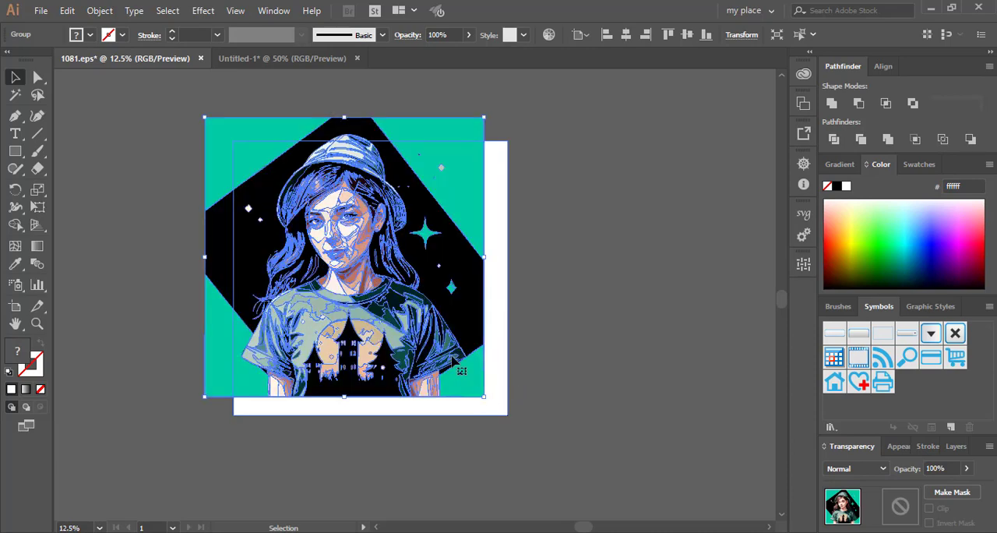
{"action": "left_click", "coordinate": [626, 34]}
{"action": "left_click", "coordinate": [686, 34]}
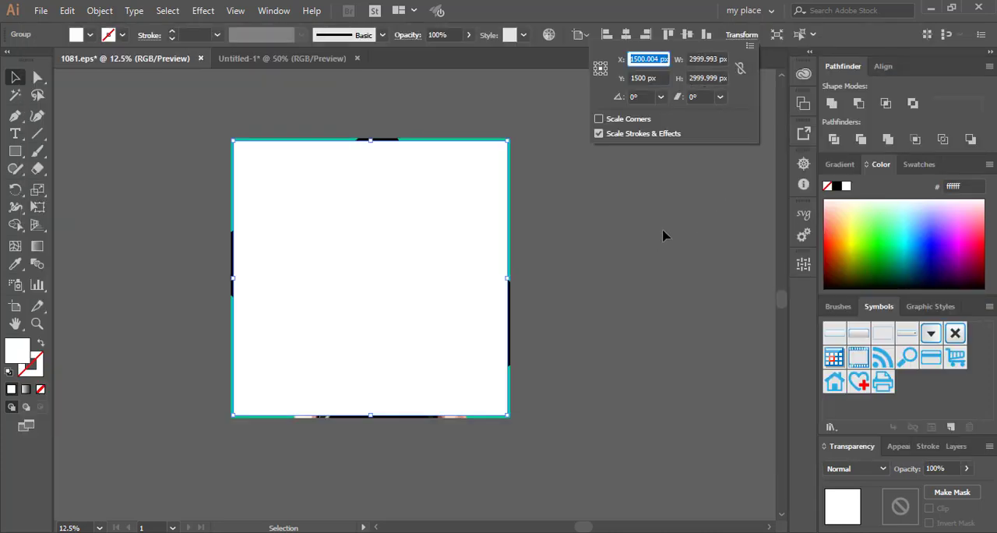
- Set the white square's width and height to 3000 px
{"action": "left_click", "coordinate": [710, 59]}
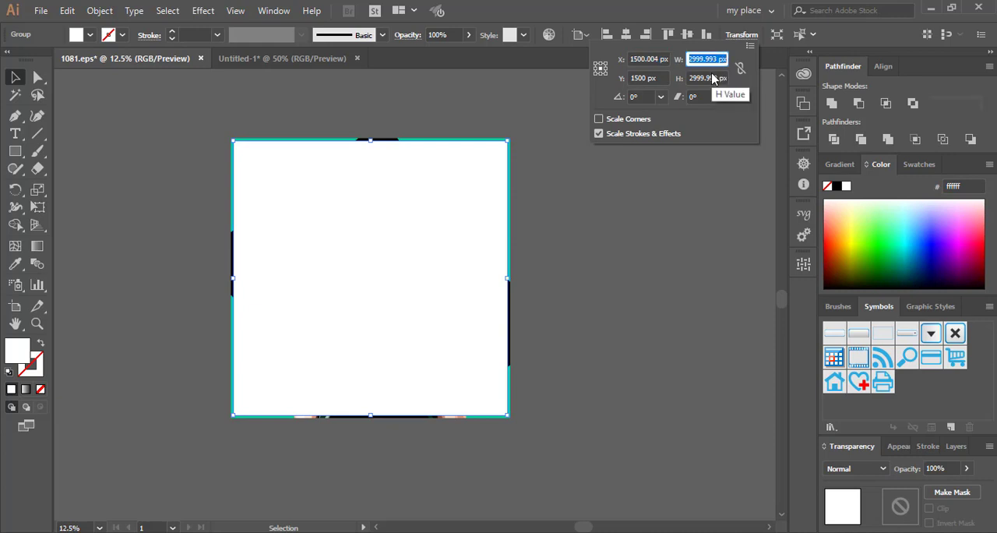
{"action": "type", "text": "3000"}
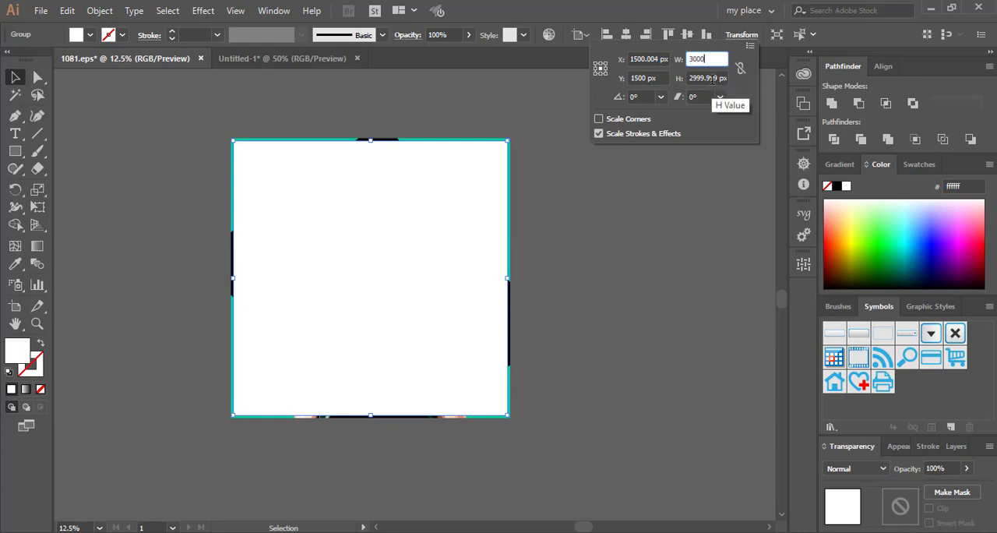
{"action": "key", "text": "Tab"}
{"action": "type", "text": "3"}
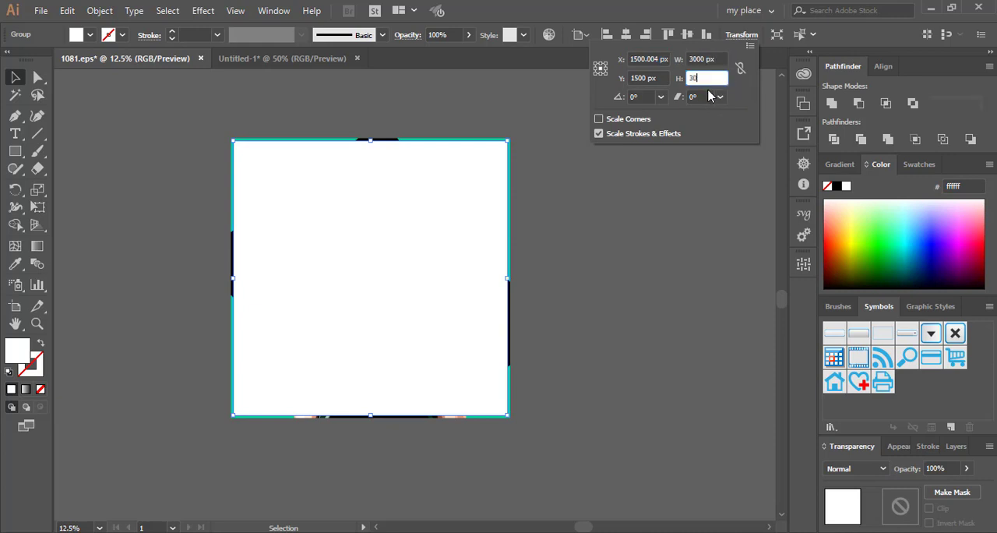
{"action": "key", "text": "Return"}
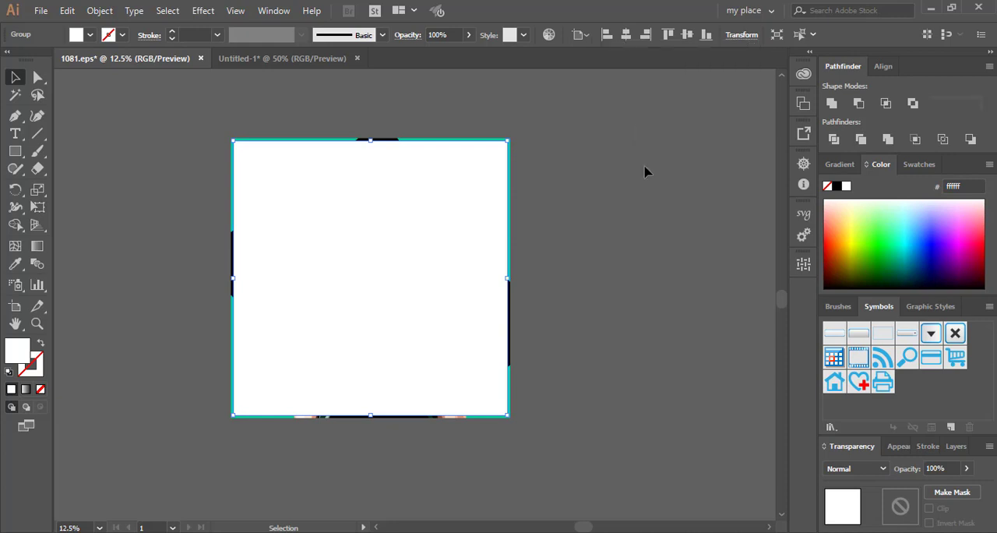
{"action": "left_click", "coordinate": [536, 289]}
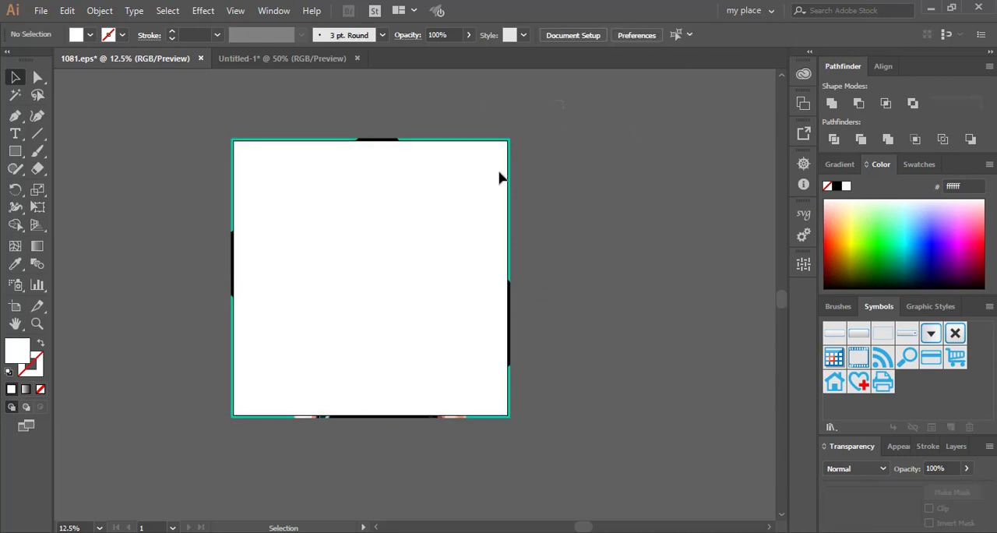
- Ungroup the artwork and the white square, and make a clipping mask that crops the artwork to the square
{"action": "left_click_drag", "start_coordinate": [563, 109], "coordinate": [209, 462]}
{"action": "right_click", "coordinate": [312, 259]}
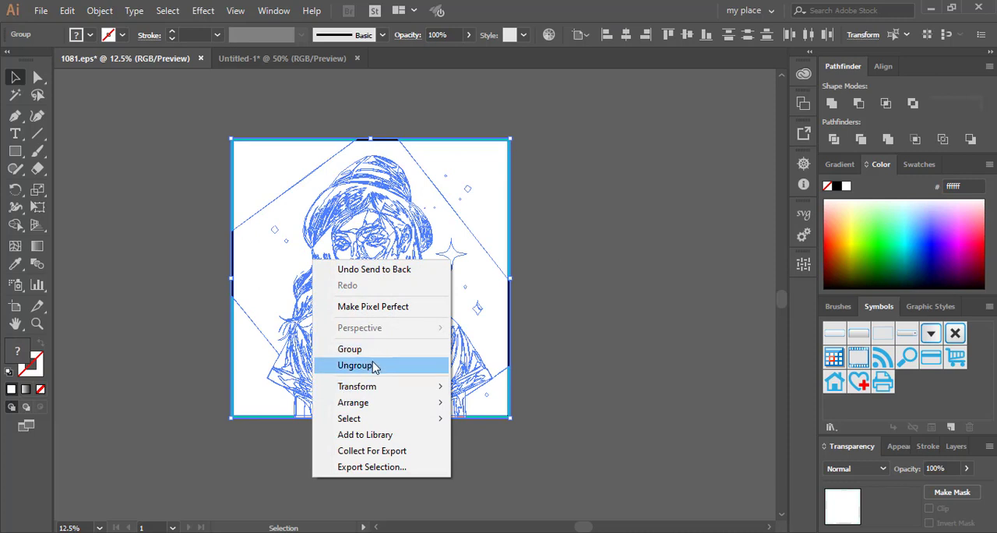
{"action": "left_click", "coordinate": [374, 365]}
{"action": "right_click", "coordinate": [356, 238]}
{"action": "left_click", "coordinate": [419, 343]}
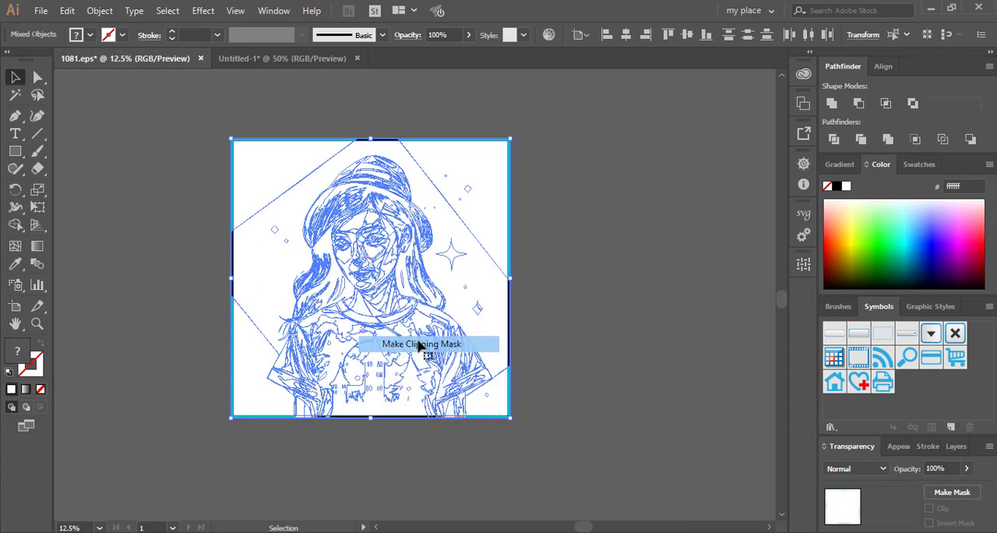
{"action": "left_click", "coordinate": [576, 356]}
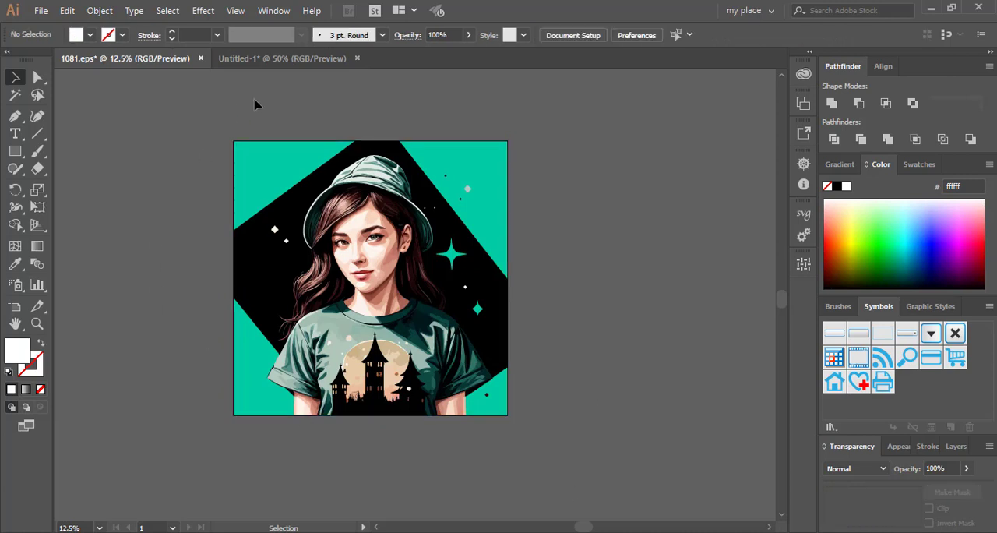
{"action": "left_click", "coordinate": [466, 251]}
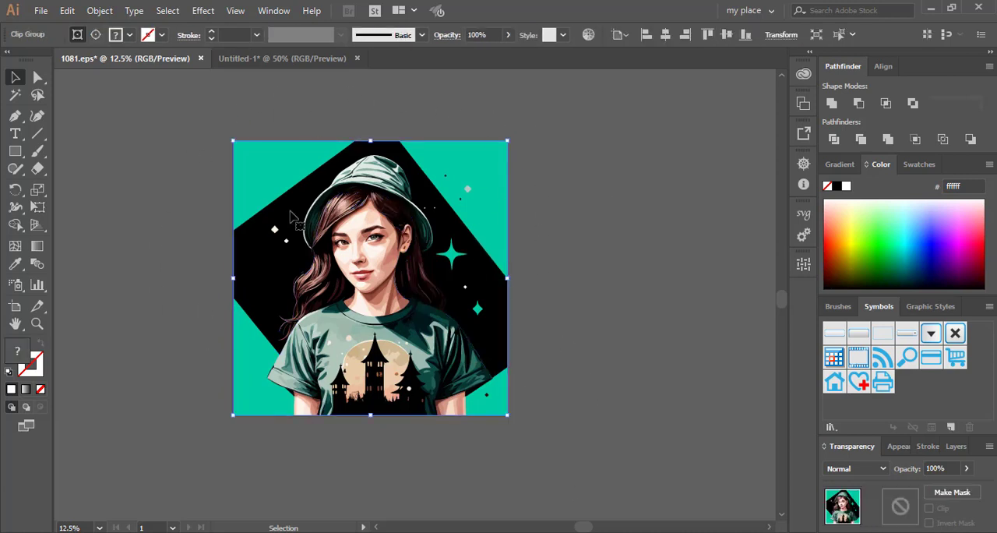
{"action": "left_click", "coordinate": [606, 273]}
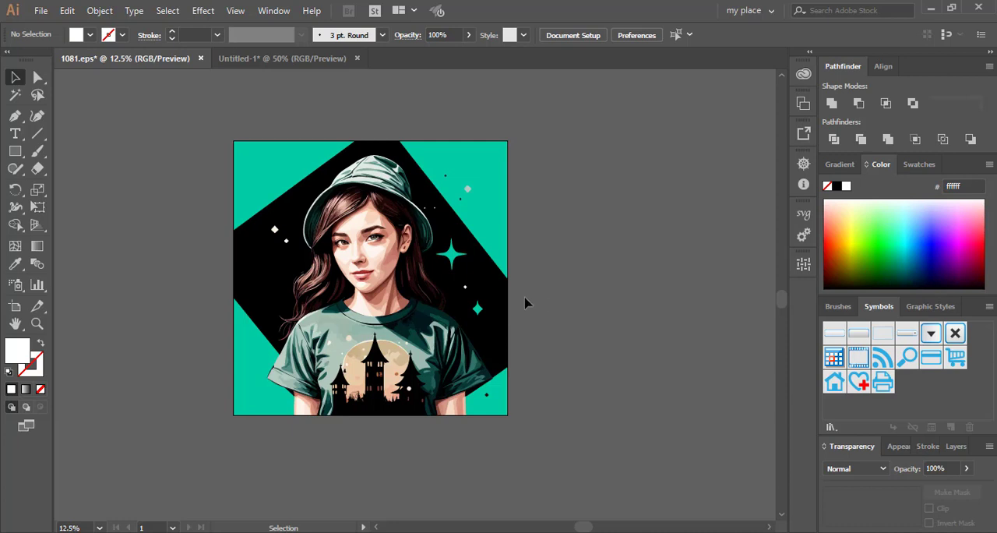
{"action": "left_click_drag", "start_coordinate": [559, 123], "coordinate": [182, 454]}
{"action": "left_click", "coordinate": [131, 316]}
{"action": "left_click_drag", "start_coordinate": [187, 112], "coordinate": [547, 446]}
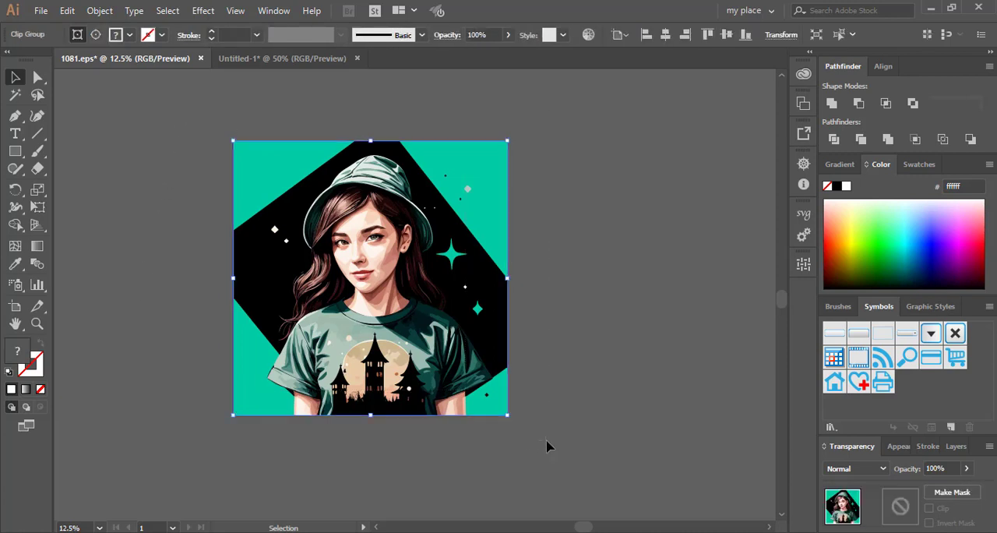
{"action": "left_click", "coordinate": [586, 399]}
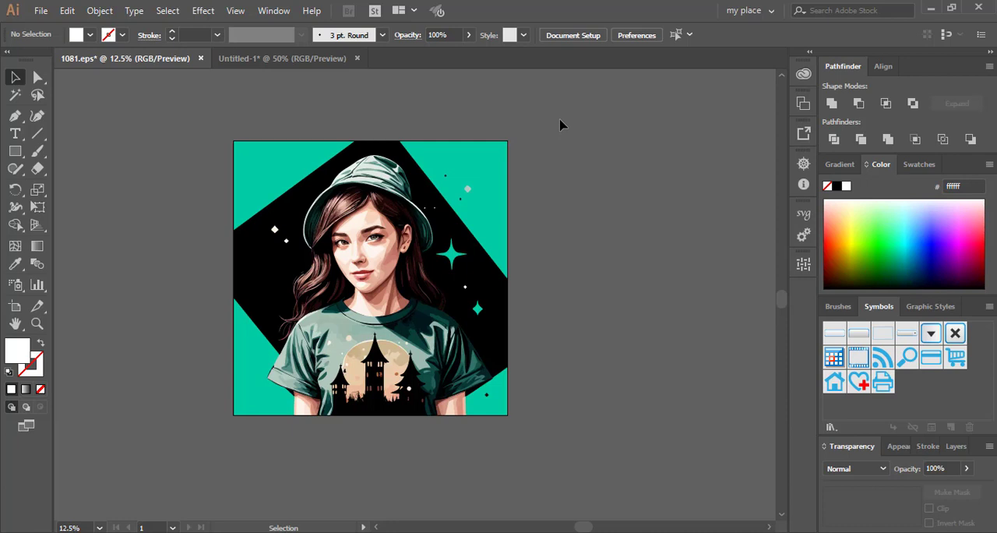
{"action": "left_click_drag", "start_coordinate": [560, 121], "coordinate": [660, 444]}
{"action": "left_click_drag", "start_coordinate": [551, 124], "coordinate": [198, 459]}
{"action": "left_click", "coordinate": [109, 359]}
{"action": "left_click_drag", "start_coordinate": [178, 112], "coordinate": [551, 480]}
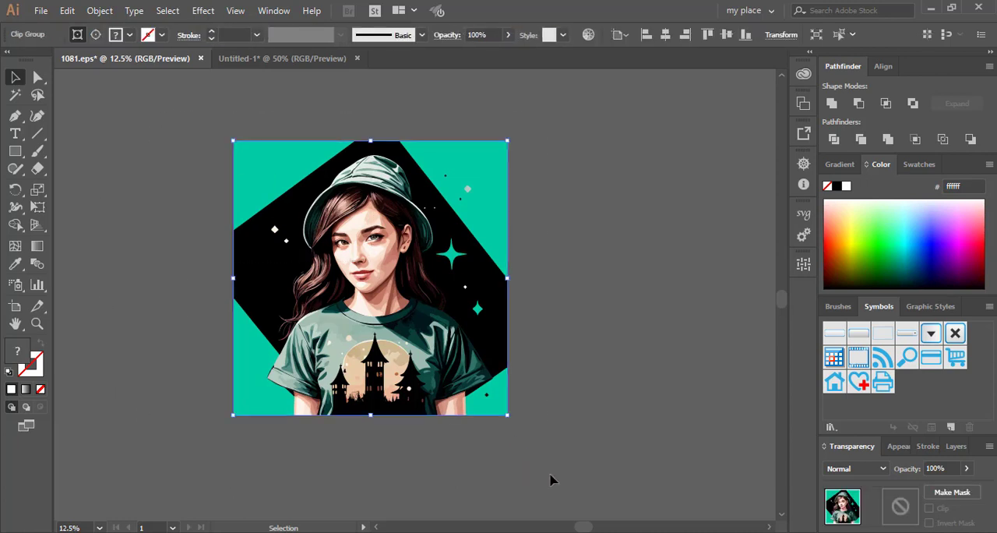
{"action": "left_click", "coordinate": [580, 396]}
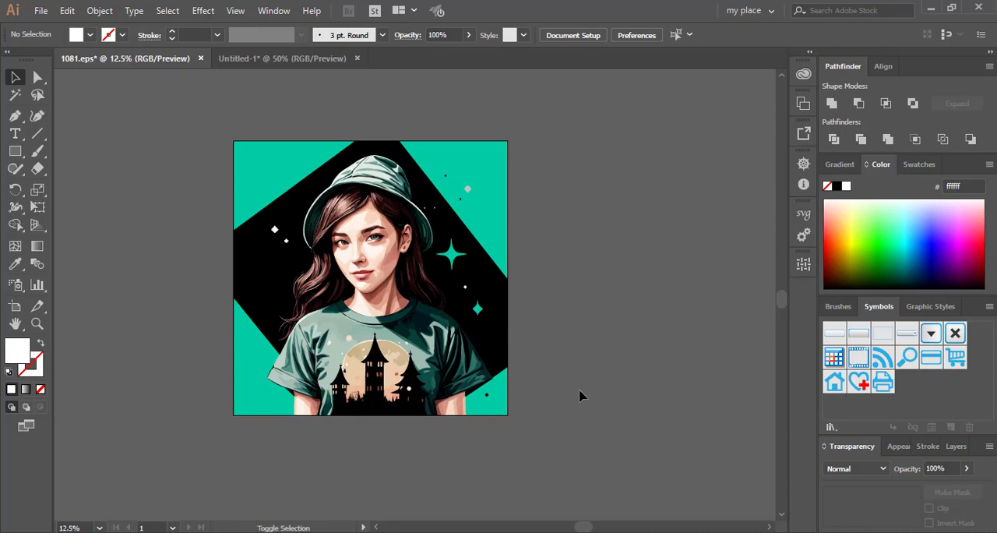
- Check the Save for Web export settings for the artboard, and close them without exporting
{"action": "key", "text": "ctrl+alt+shift+s"}
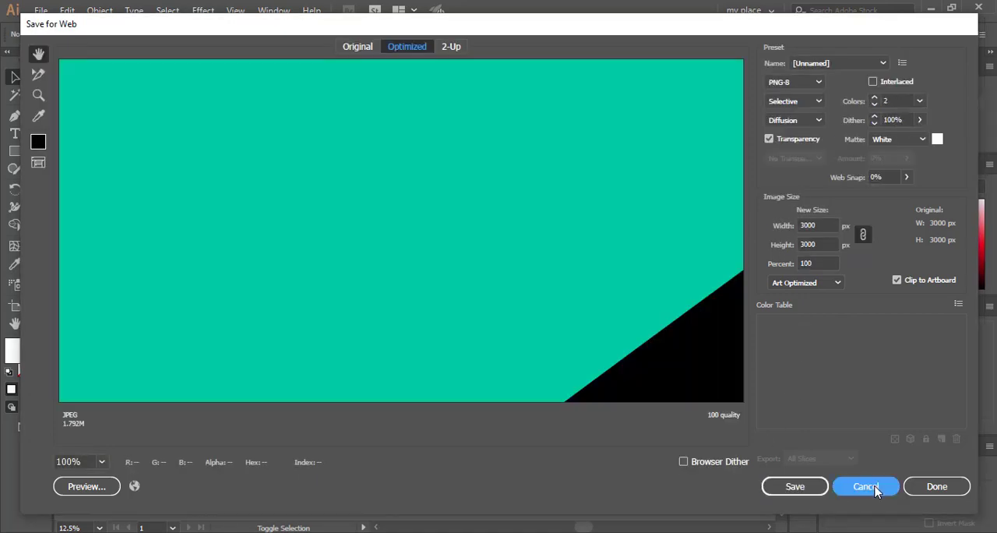
{"action": "left_click", "coordinate": [867, 485]}
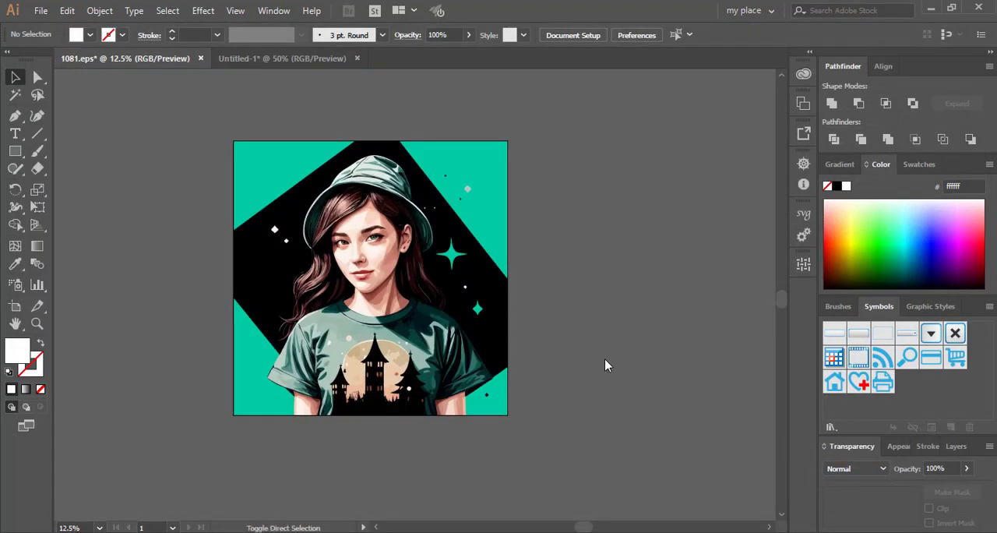
- Save the document as an Illustrator EPS named 1097 in the FreePik folder, using the Illustrator CC EPS version and no preview format
{"action": "key", "text": "ctrl+shift+s"}
{"action": "scroll", "coordinate": [261, 343], "scroll_direction": "down", "scroll_amount": 1}
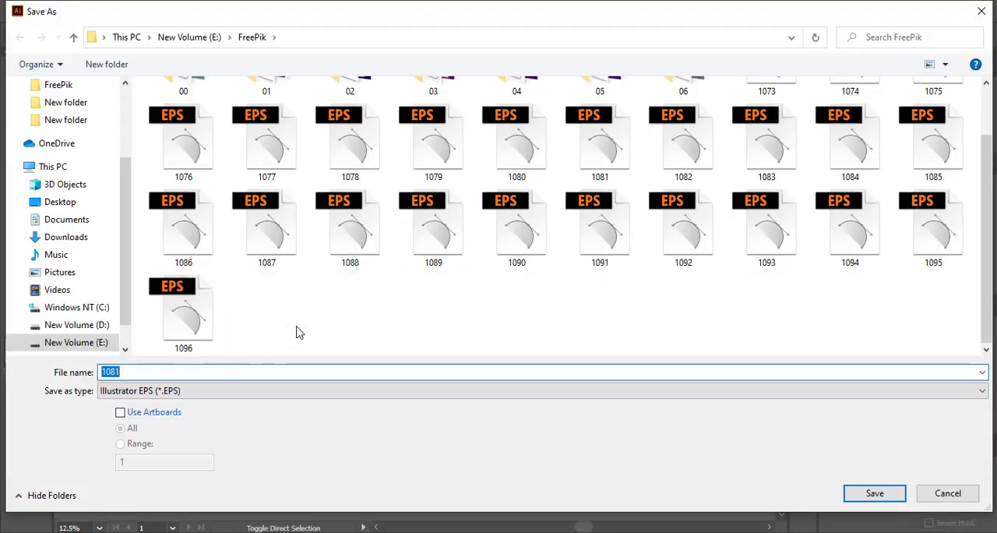
{"action": "left_click", "coordinate": [188, 333]}
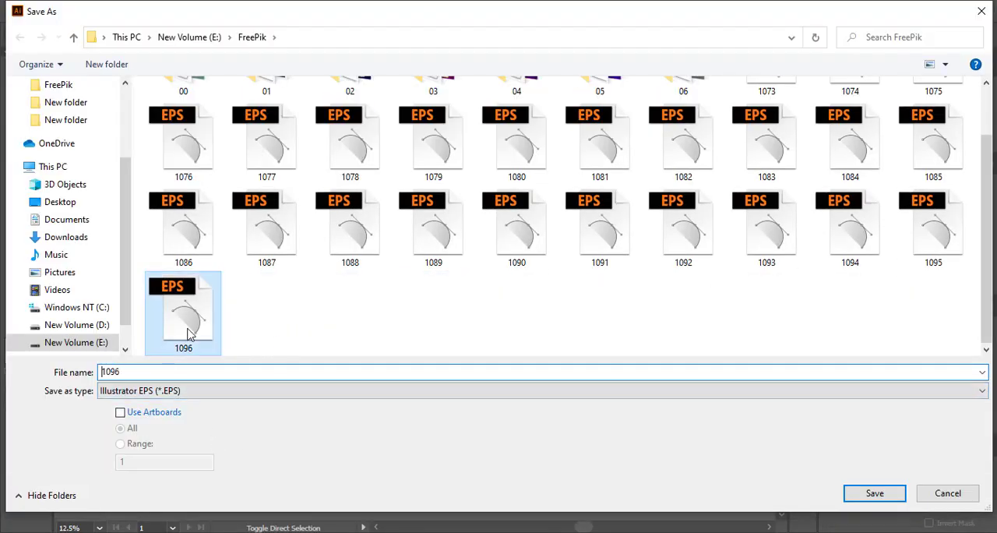
{"action": "double_click", "coordinate": [142, 371]}
{"action": "left_click", "coordinate": [142, 371]}
{"action": "key", "text": "BackSpace"}
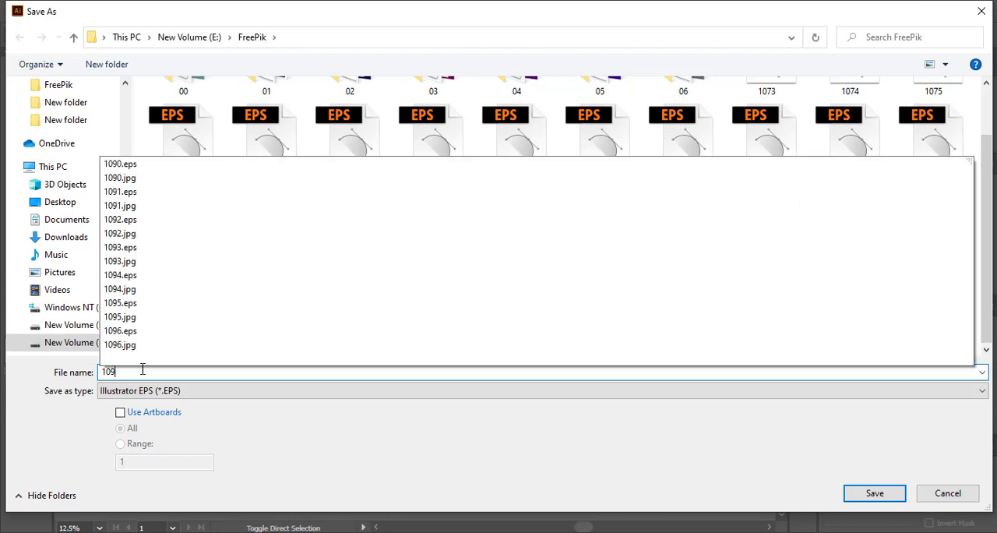
{"action": "type", "text": "7"}
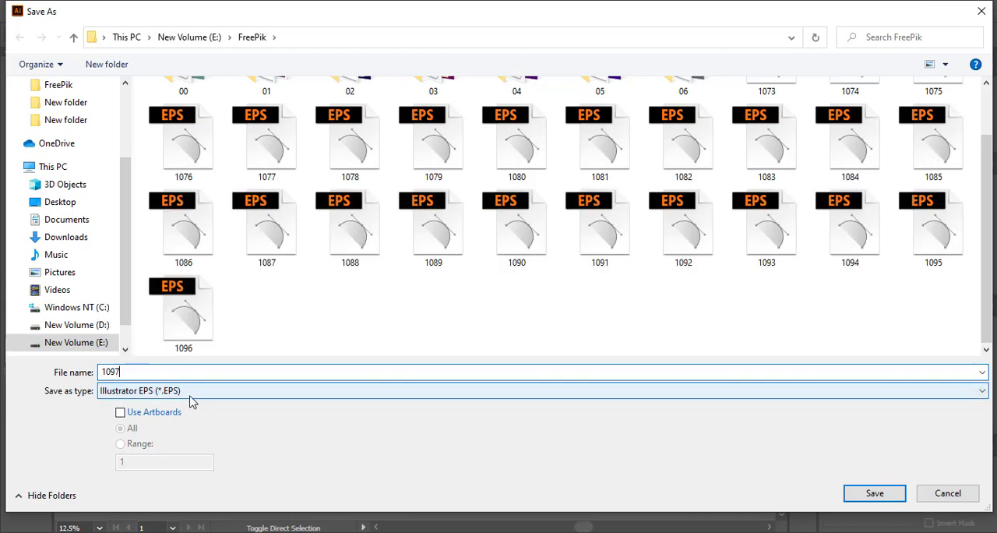
{"action": "left_click", "coordinate": [875, 492]}
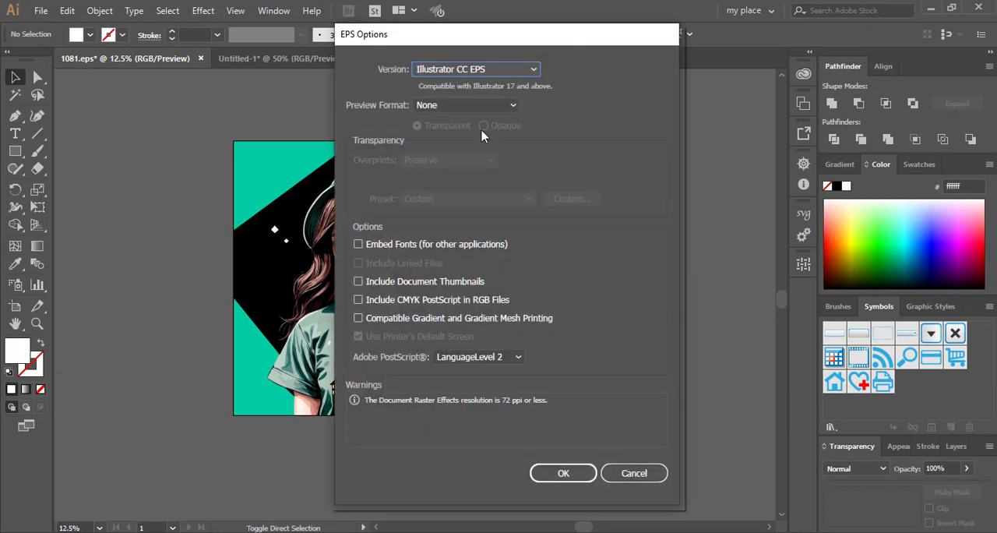
{"action": "left_click", "coordinate": [440, 107]}
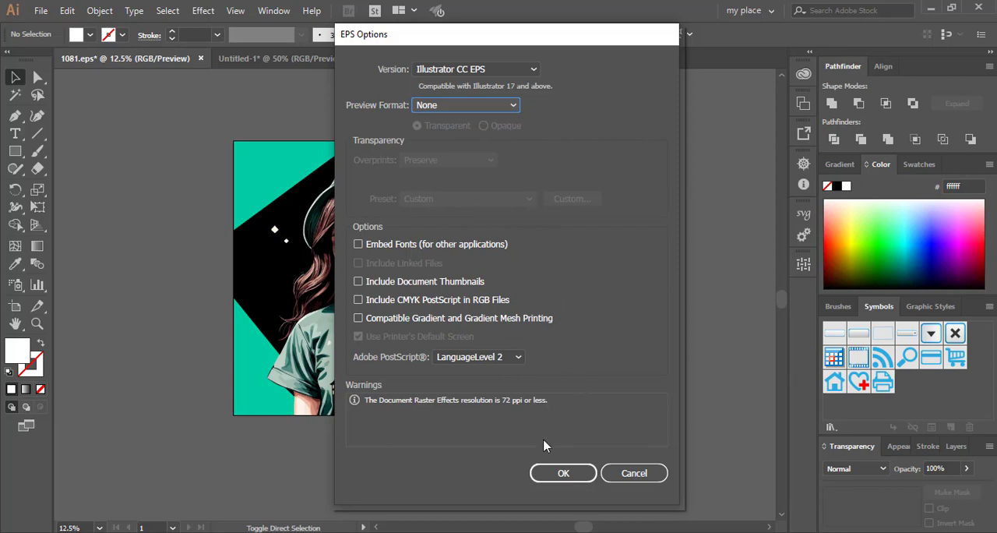
{"action": "left_click", "coordinate": [560, 472]}
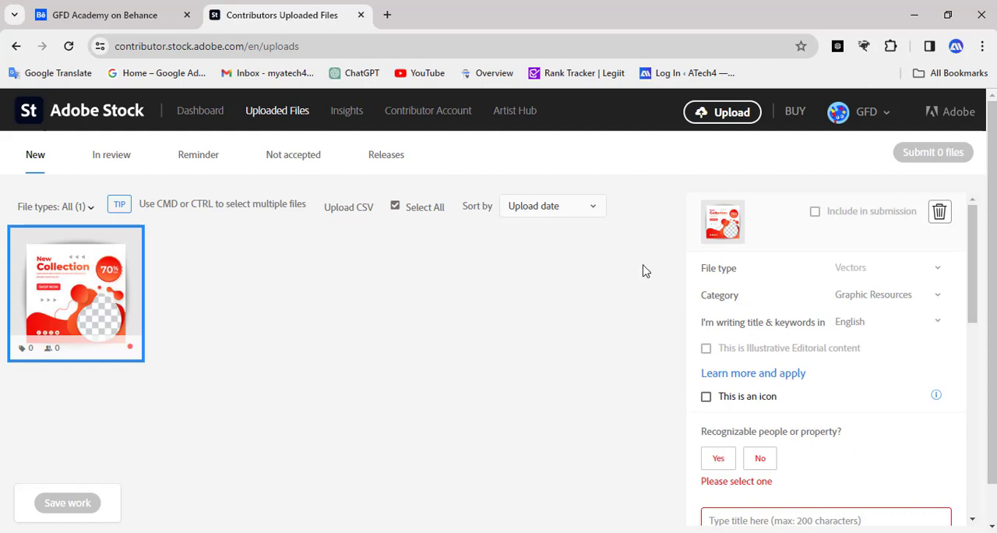
- Upload 1097.eps from the FreePik folder to the Adobe Stock contributor site in the browser
{"action": "left_click", "coordinate": [732, 112]}
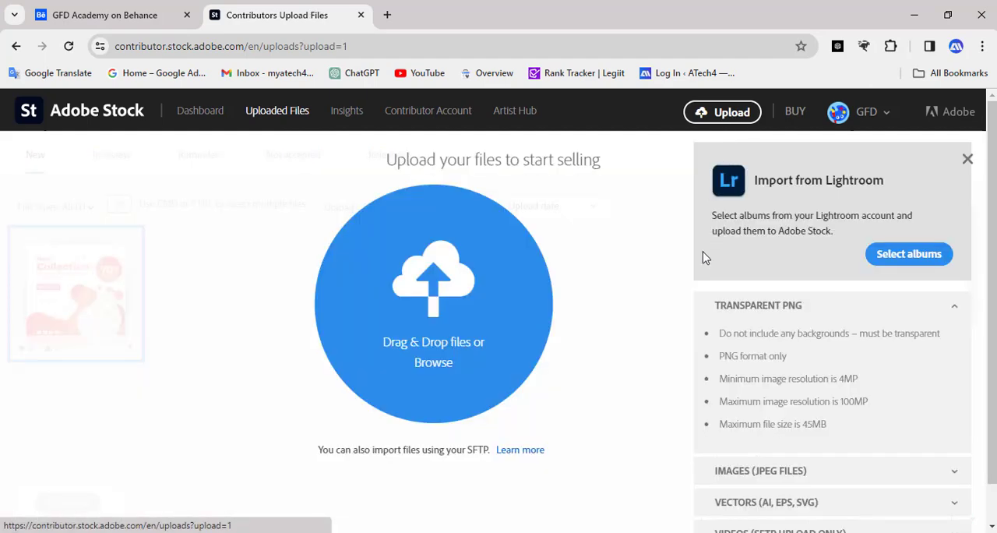
{"action": "left_click", "coordinate": [427, 366]}
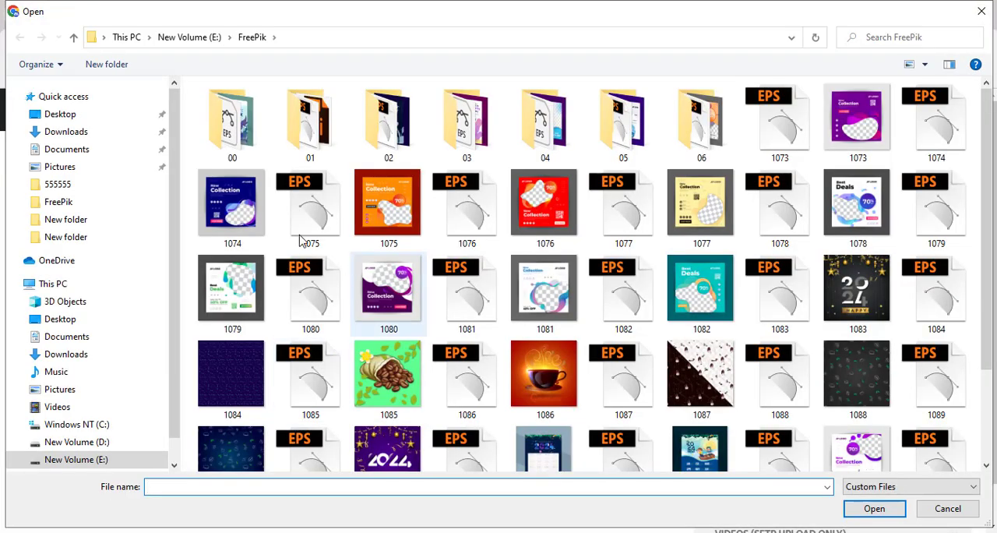
{"action": "scroll", "coordinate": [429, 356], "scroll_direction": "down", "scroll_amount": 2}
{"action": "double_click", "coordinate": [620, 448]}
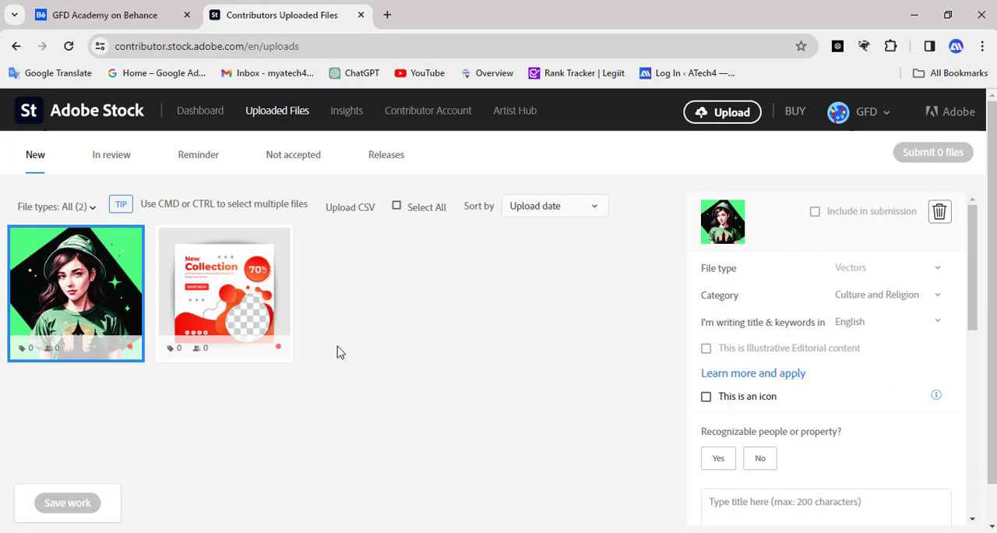
- Use the suggested title "girl in a hat" for the uploaded artwork
{"action": "scroll", "coordinate": [811, 405], "scroll_direction": "down", "scroll_amount": 4}
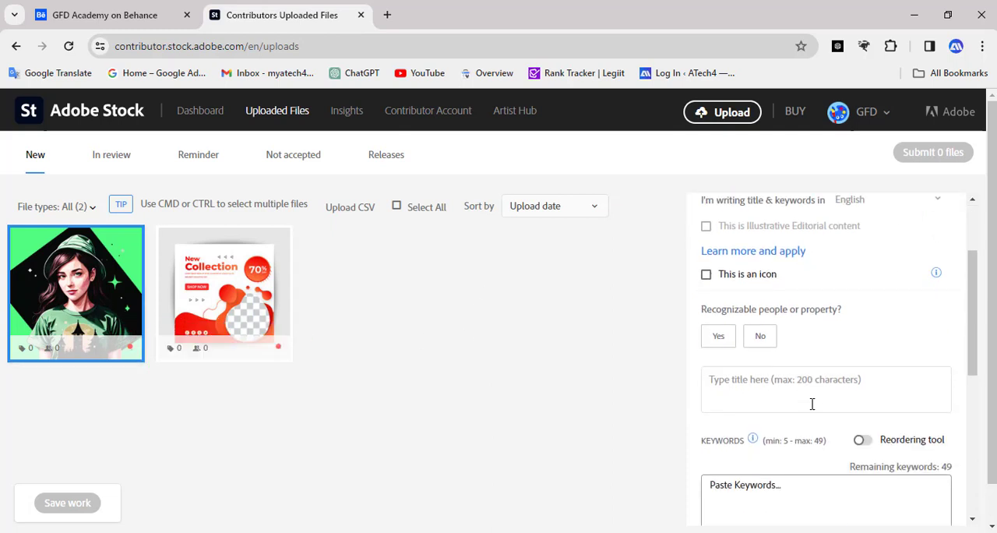
{"action": "scroll", "coordinate": [775, 357], "scroll_direction": "up", "scroll_amount": 2}
{"action": "left_click", "coordinate": [765, 362]}
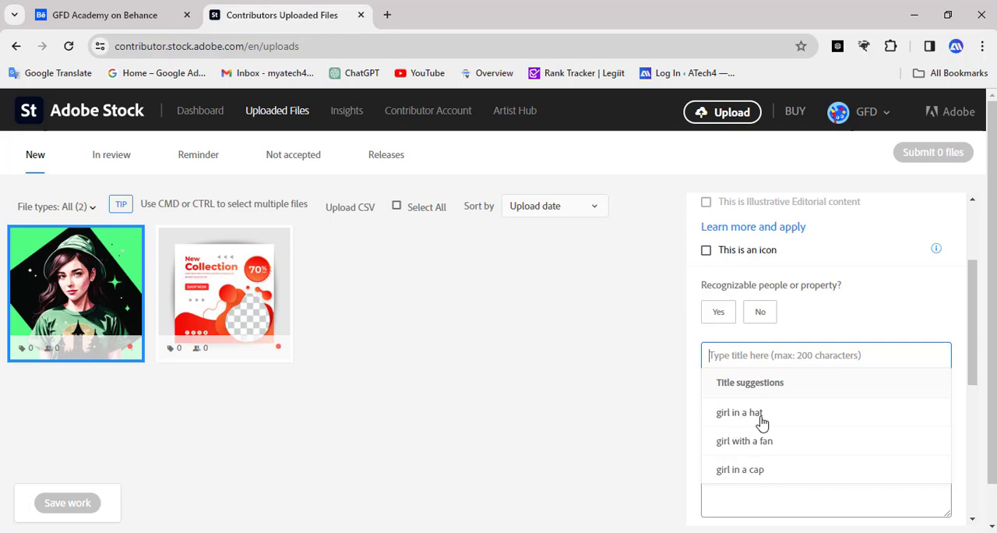
{"action": "left_click", "coordinate": [763, 421]}
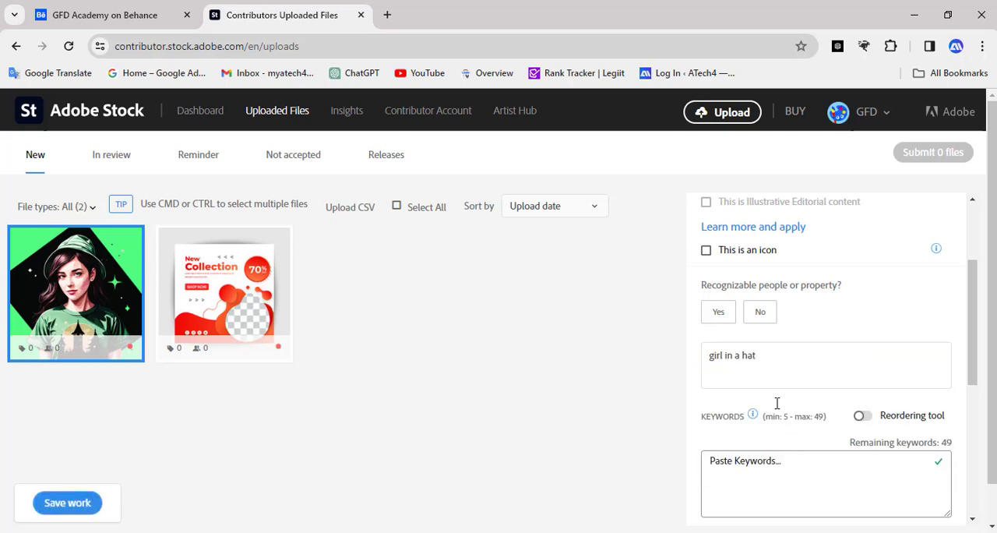
- Add all of the suggested keywords to the uploaded artwork
{"action": "scroll", "coordinate": [766, 366], "scroll_direction": "down", "scroll_amount": 2}
{"action": "left_click", "coordinate": [779, 362]}
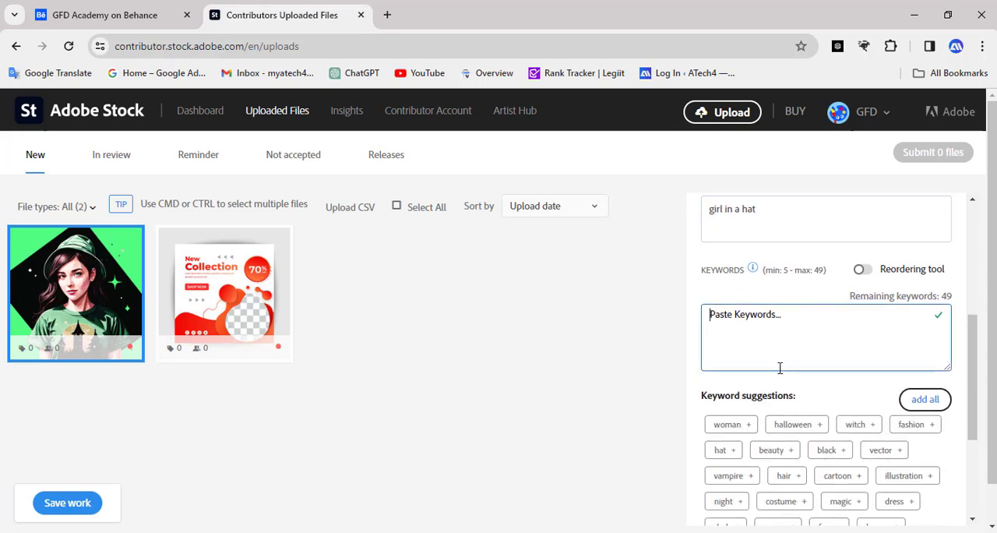
{"action": "scroll", "coordinate": [780, 362], "scroll_direction": "down", "scroll_amount": 1}
{"action": "left_click", "coordinate": [926, 326]}
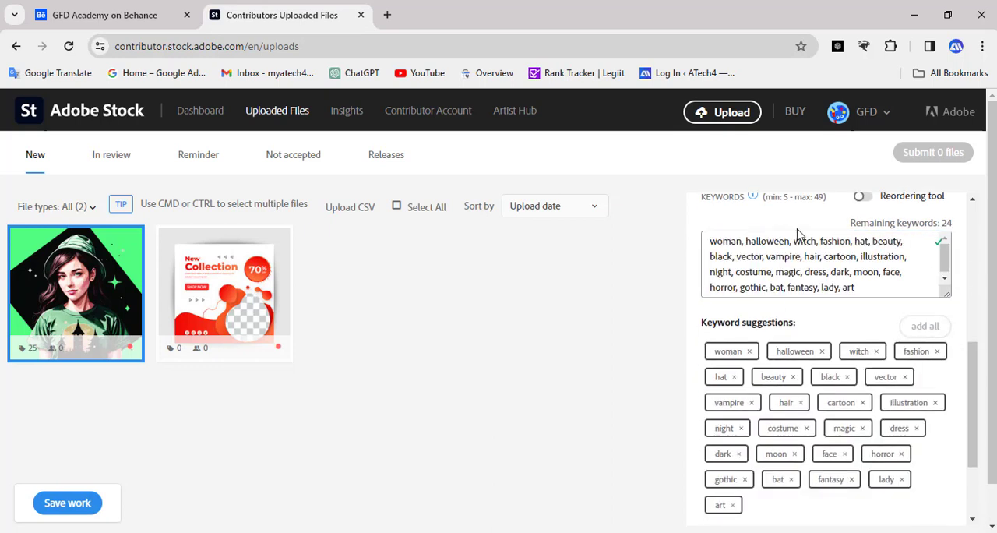
- Set the artwork's category to Graphic Resources and answer No for recognizable people or property
{"action": "scroll", "coordinate": [753, 307], "scroll_direction": "up", "scroll_amount": 1}
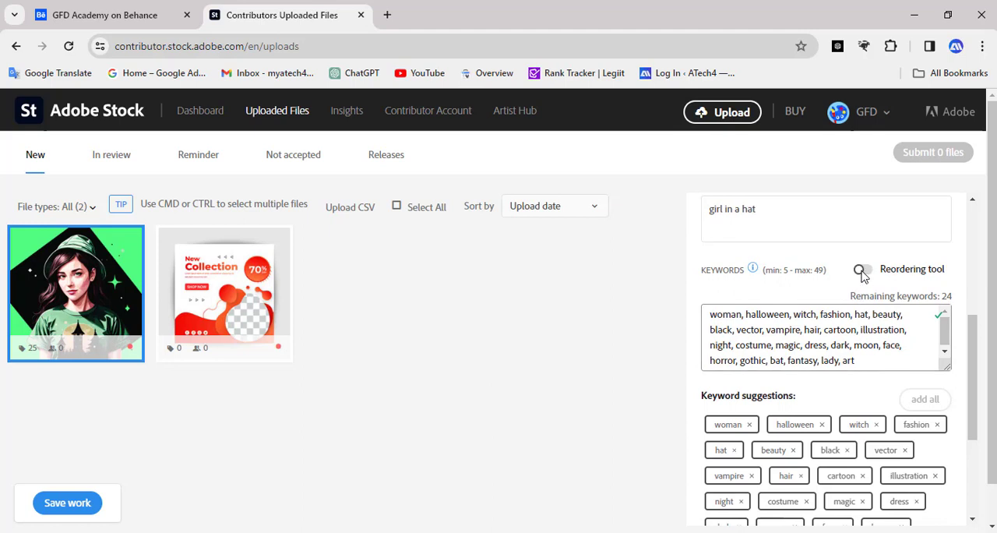
{"action": "scroll", "coordinate": [828, 368], "scroll_direction": "up", "scroll_amount": 3}
{"action": "scroll", "coordinate": [792, 483], "scroll_direction": "down", "scroll_amount": 1}
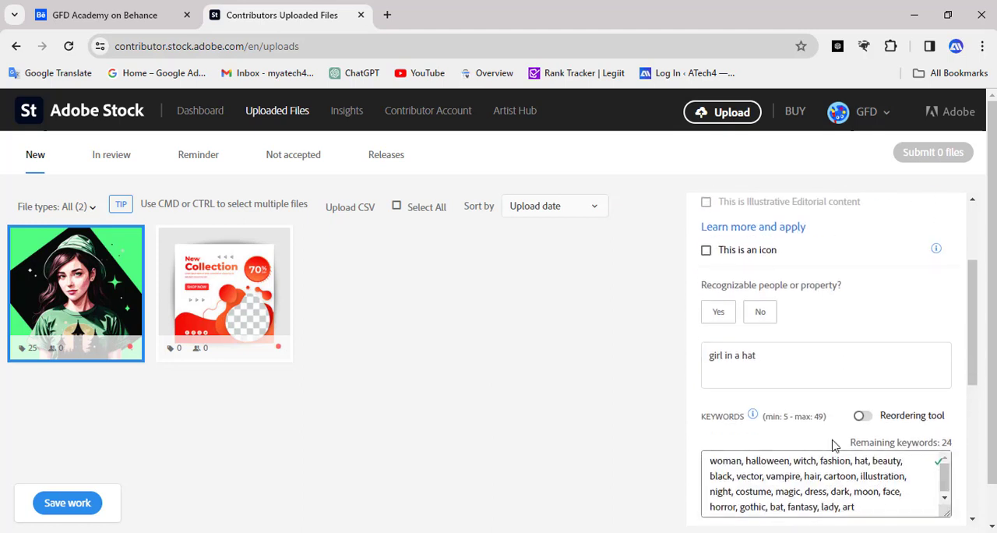
{"action": "scroll", "coordinate": [833, 443], "scroll_direction": "up", "scroll_amount": 2}
{"action": "left_click", "coordinate": [879, 302]}
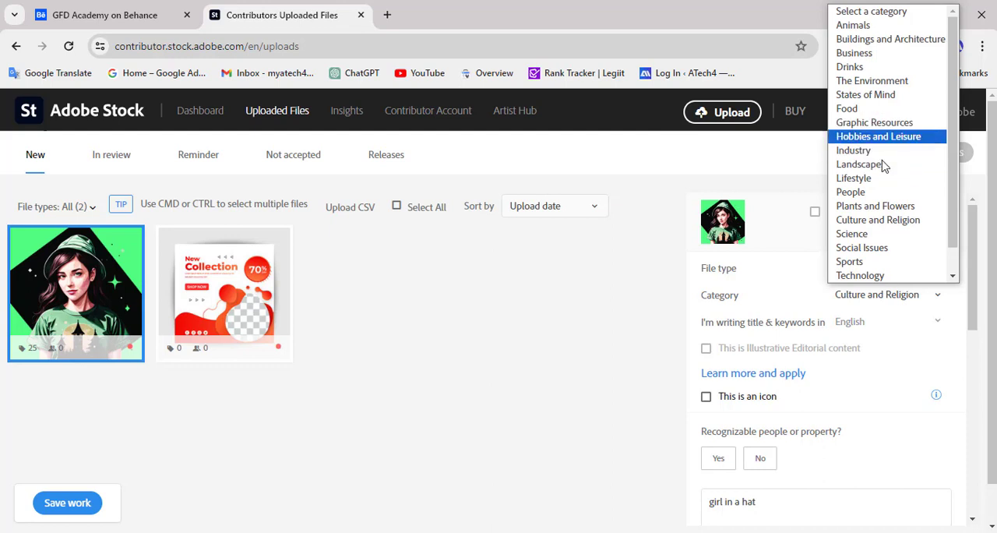
{"action": "left_click", "coordinate": [883, 123]}
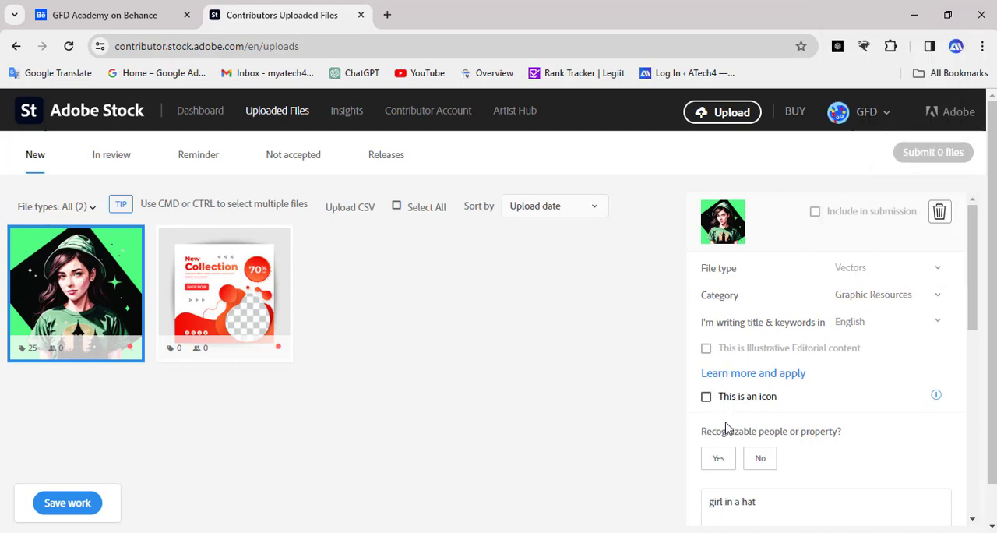
{"action": "left_click", "coordinate": [765, 469]}
- Save the work on the uploaded artwork's details
{"action": "scroll", "coordinate": [845, 435], "scroll_direction": "down", "scroll_amount": 6}
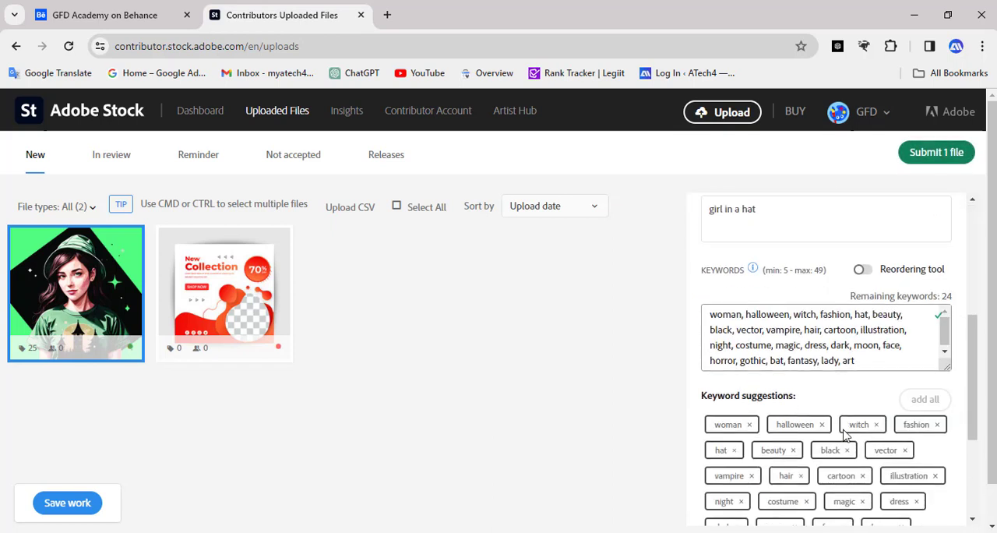
{"action": "left_click", "coordinate": [67, 502]}
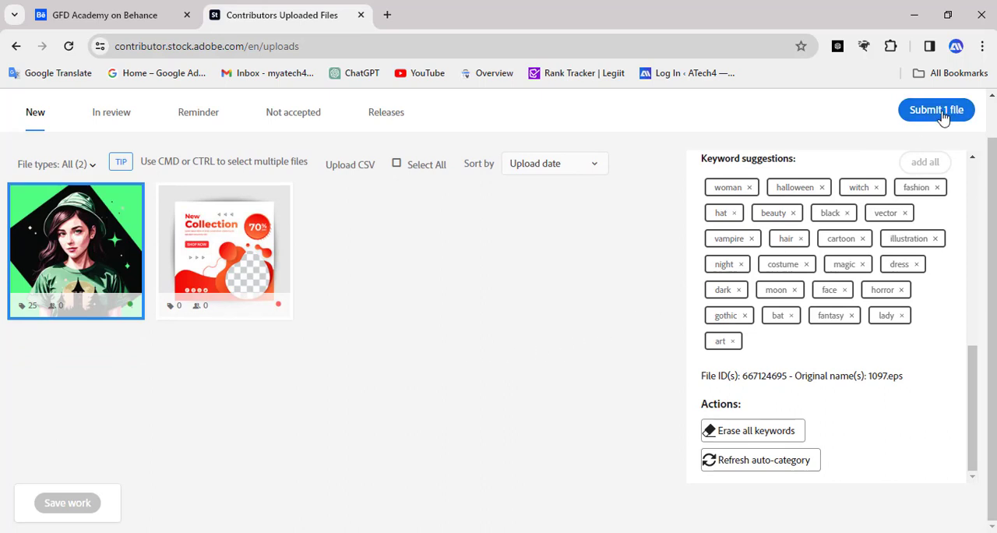
{"action": "scroll", "coordinate": [522, 429], "scroll_direction": "up", "scroll_amount": 1}
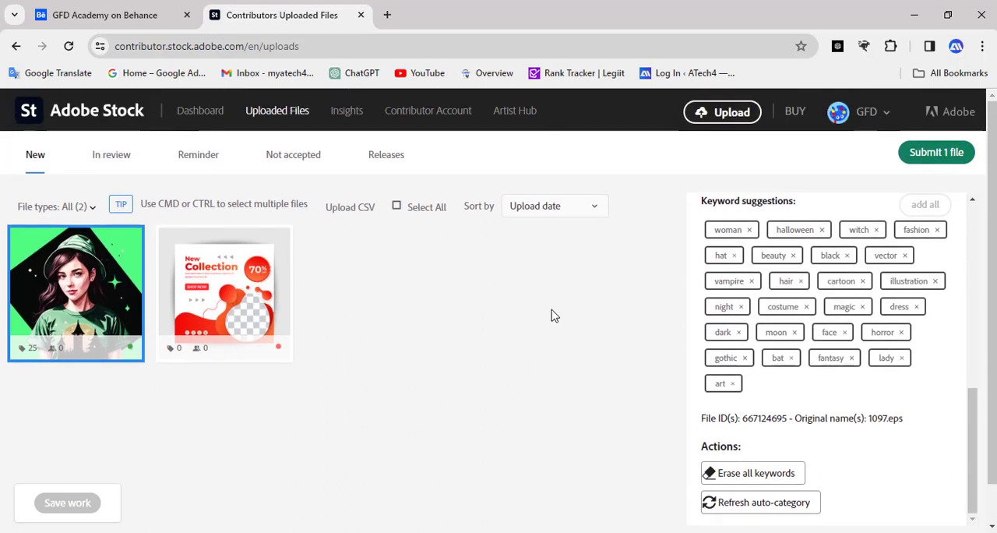